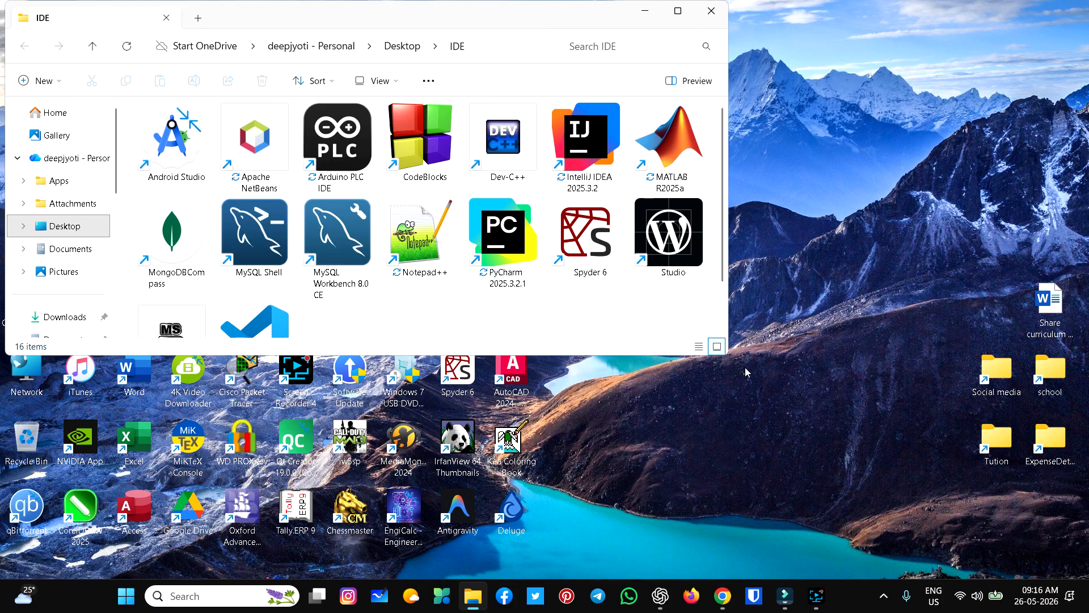
Close the IDE folder, open the browser folder on the desktop and launch Microsoft Edge from it
click(712, 14)
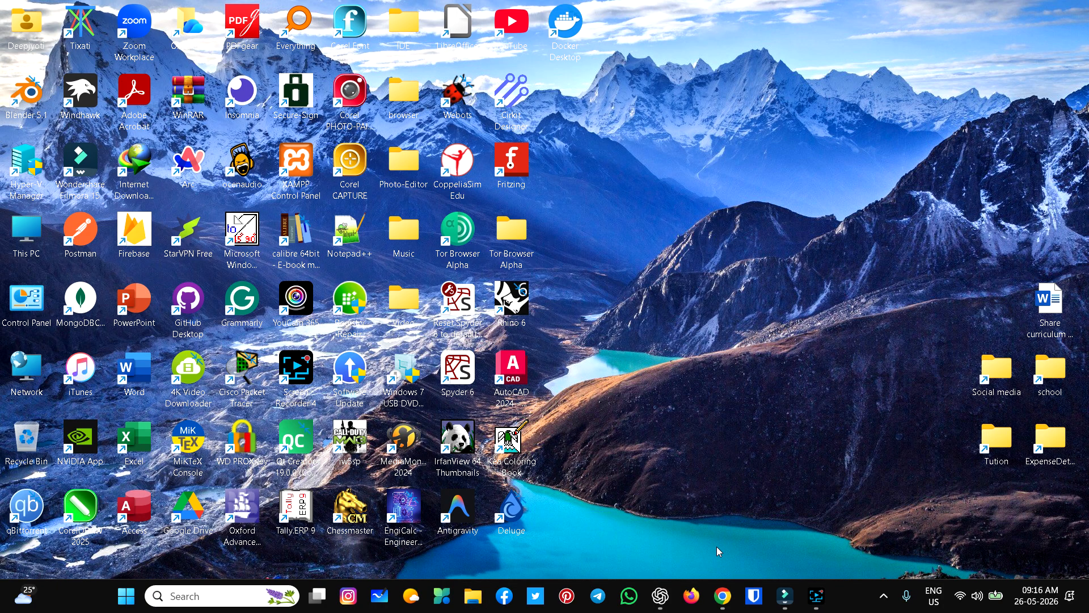
double_click(401, 103)
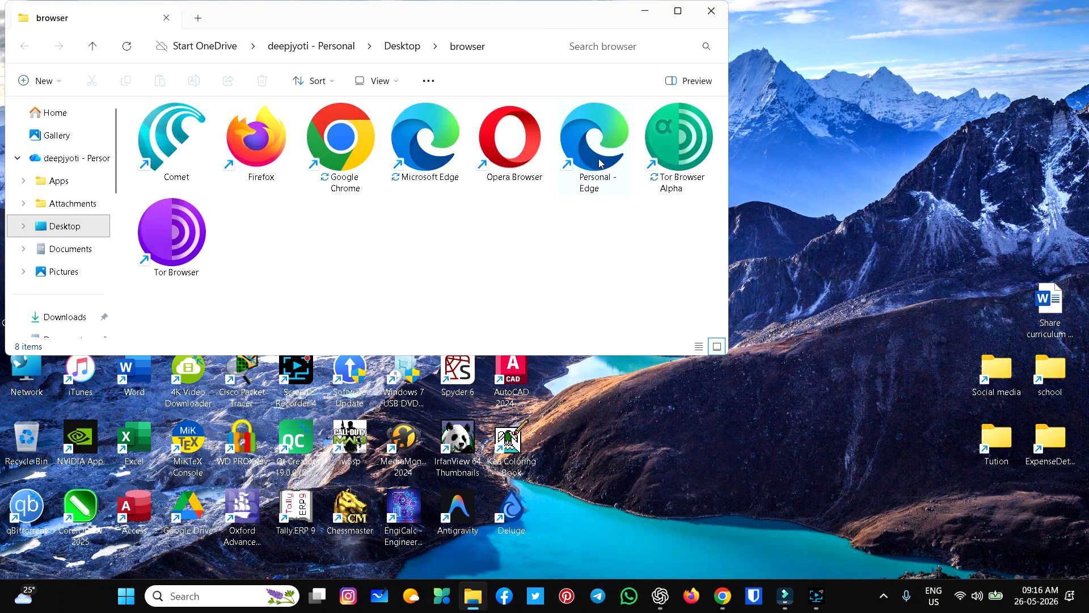
click(423, 151)
double_click(423, 151)
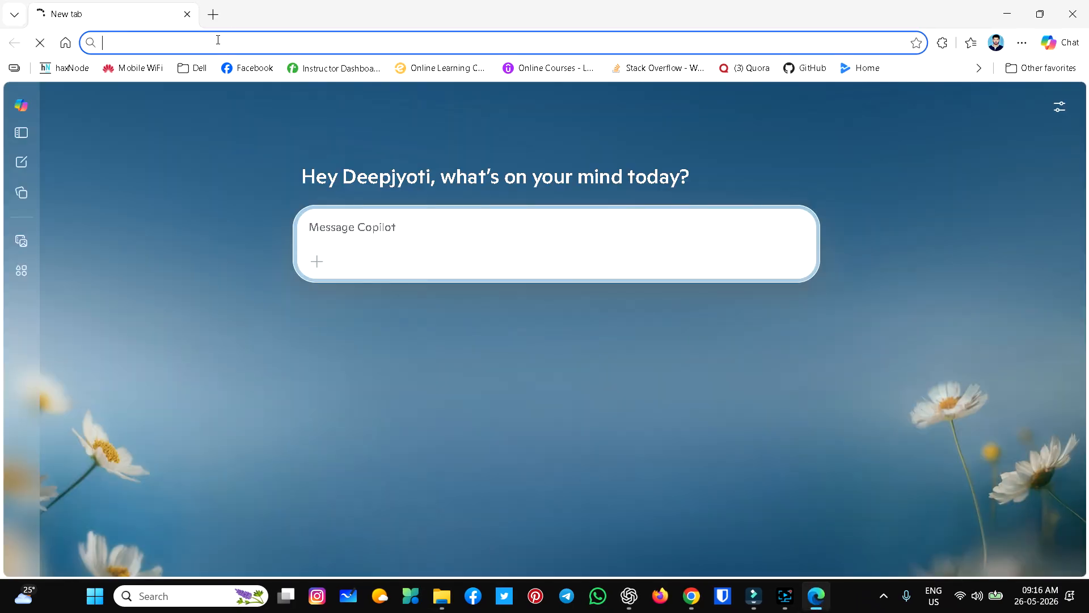
click(218, 39)
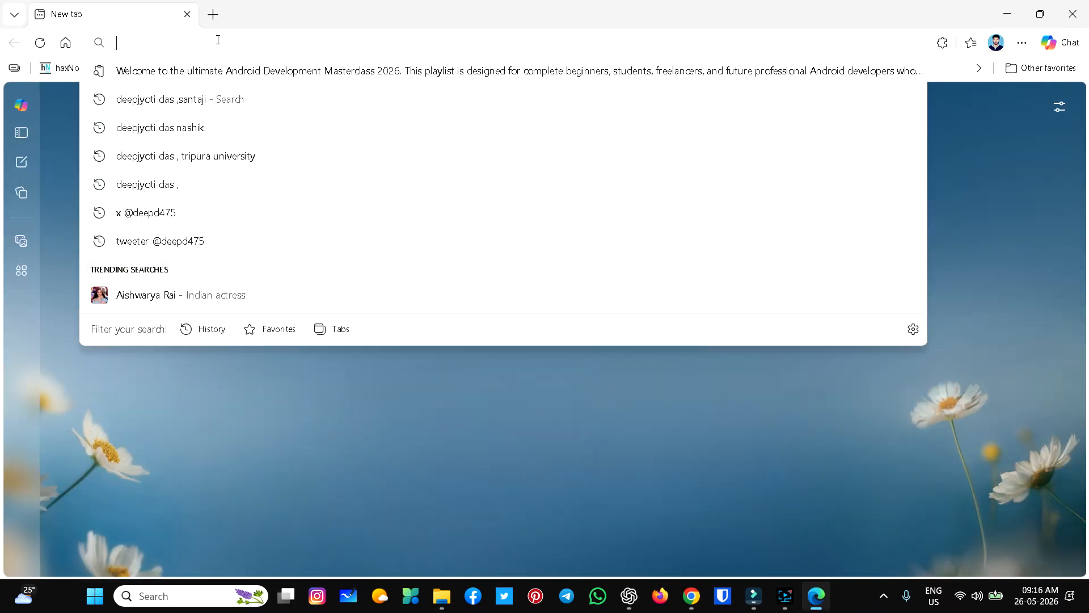
text(an)
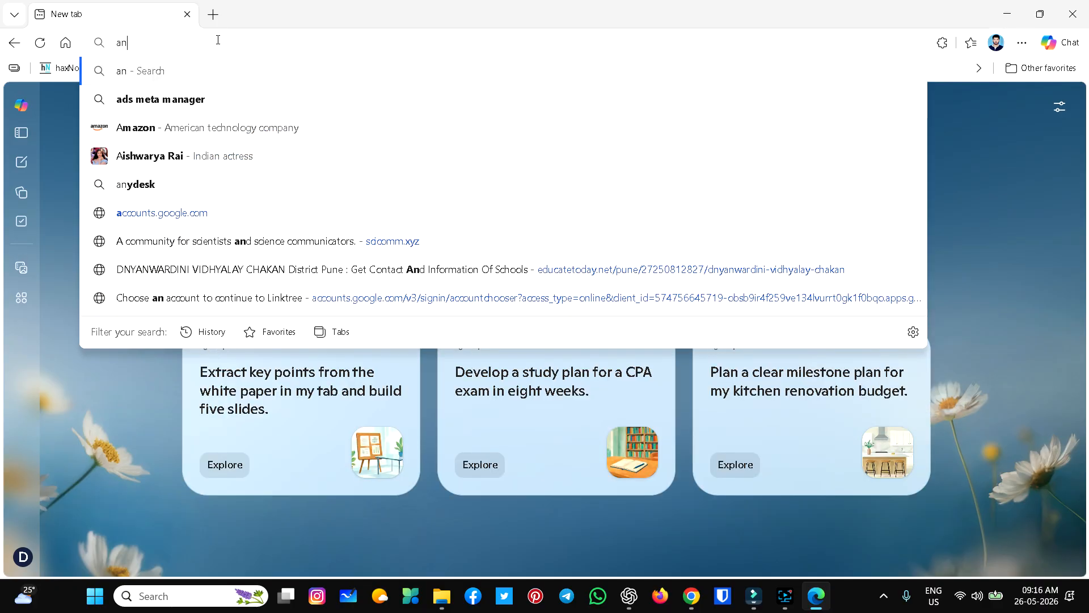
text(droid)
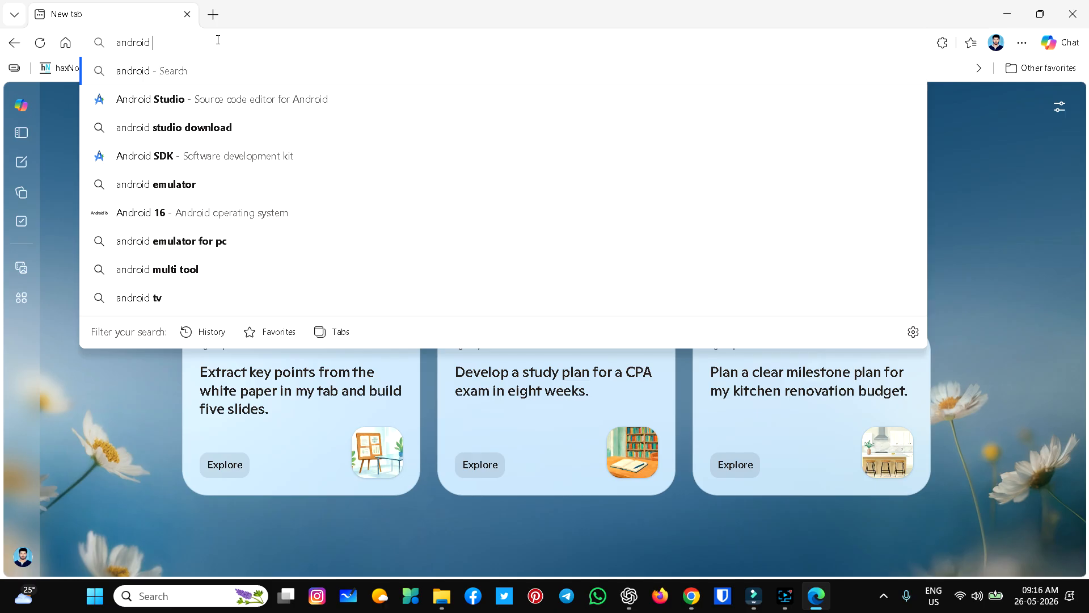
click(278, 107)
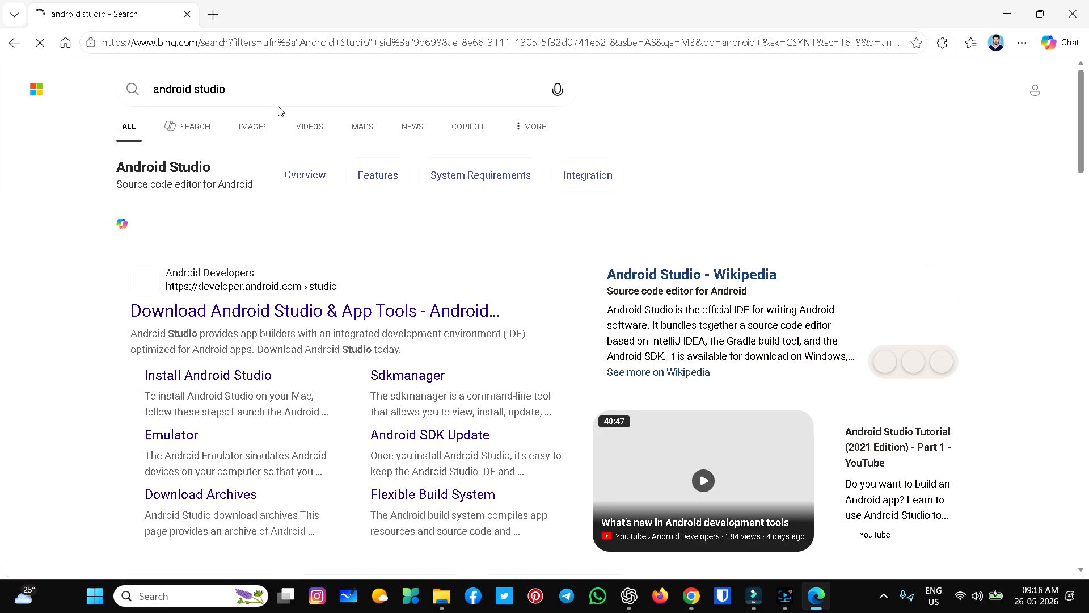
click(304, 315)
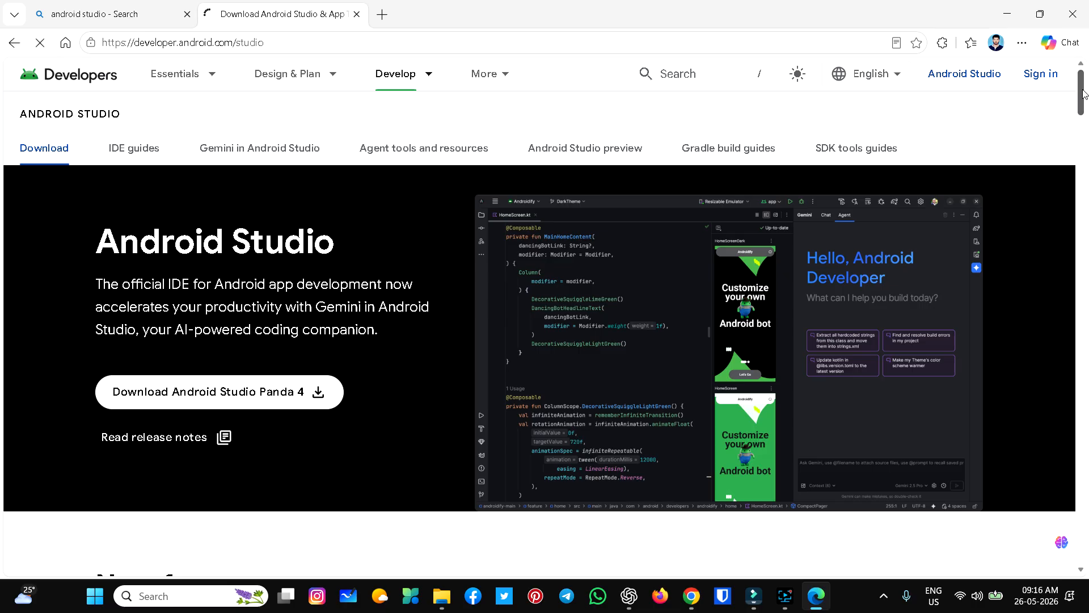
drag(262, 43, 100, 45)
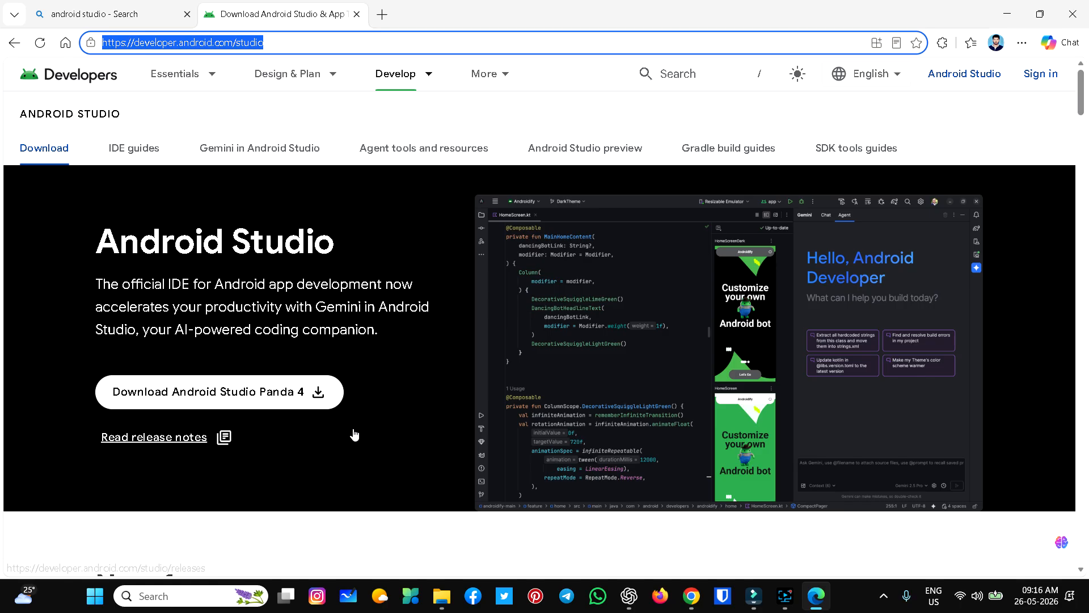
click(348, 532)
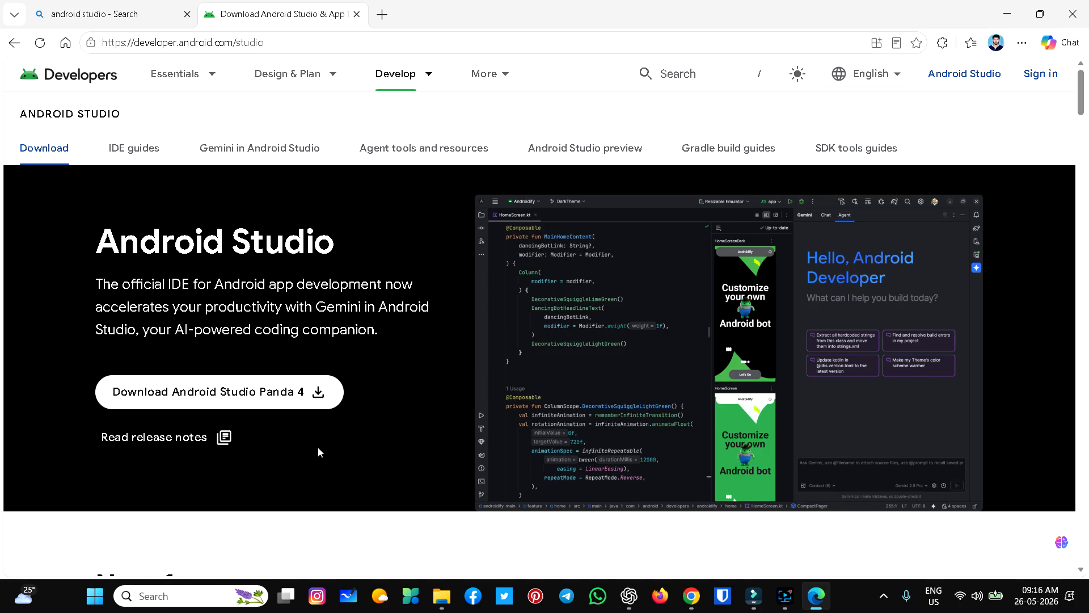
Agree to the terms for Android Studio Panda 4 | 2025.3.4 Patch 1 for Windows and queue the installer for downloading later
click(278, 403)
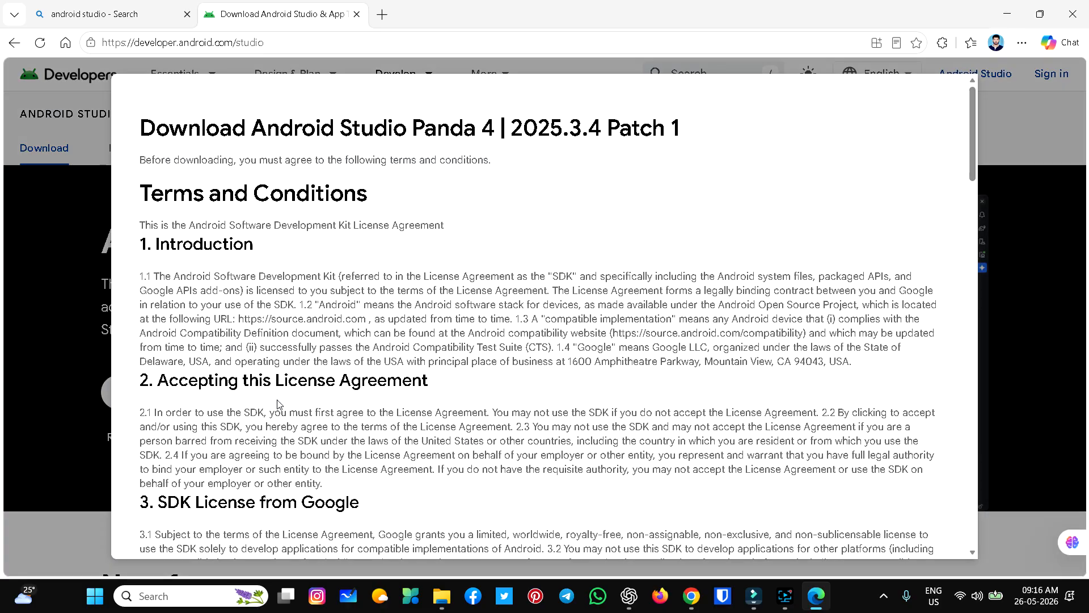
drag(975, 114, 947, 491)
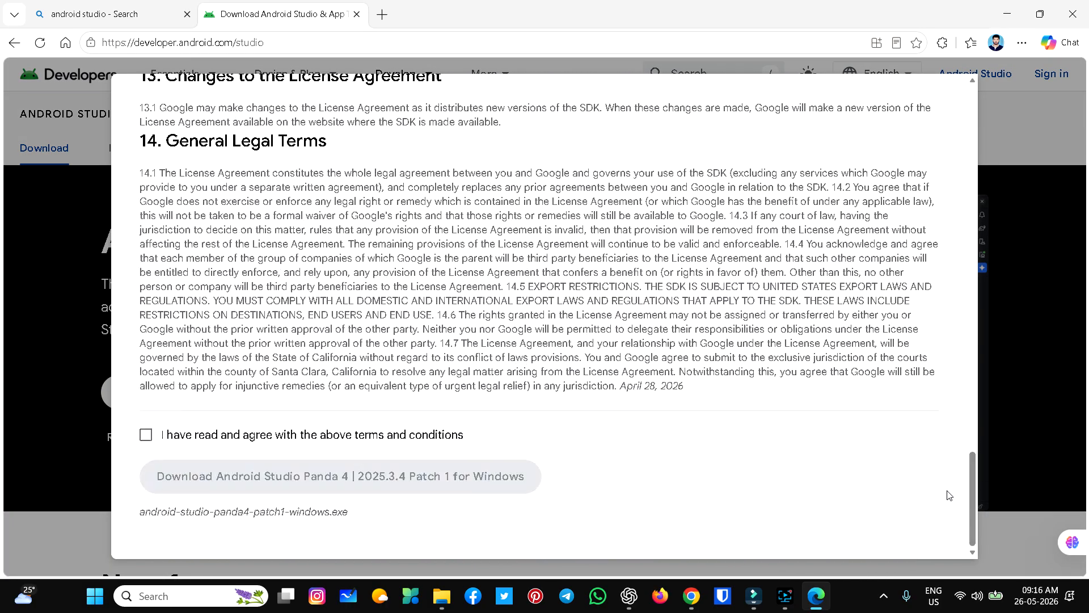
click(146, 434)
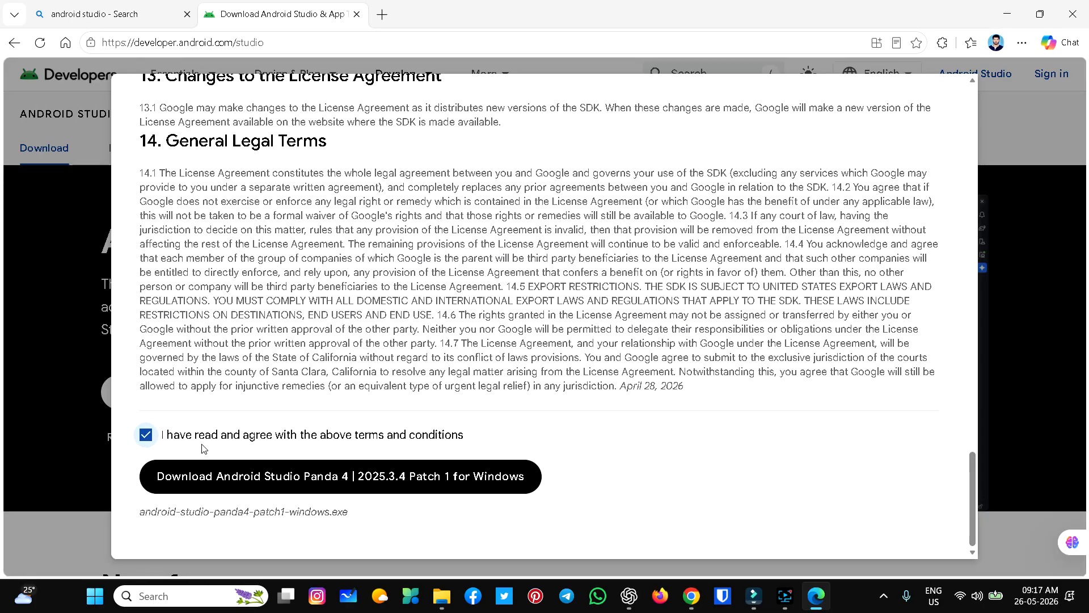
click(401, 477)
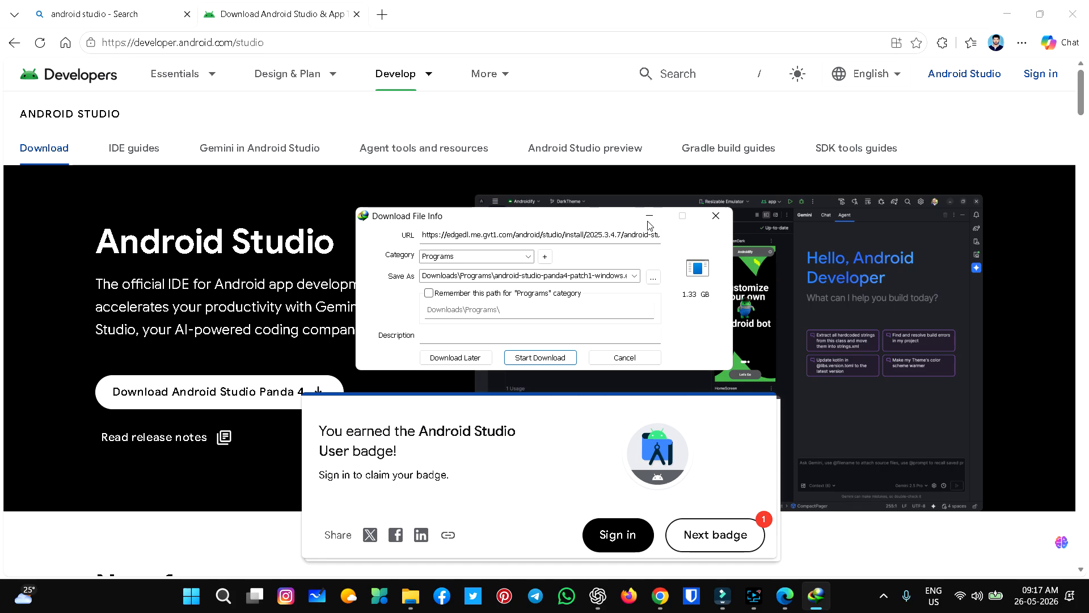
click(472, 358)
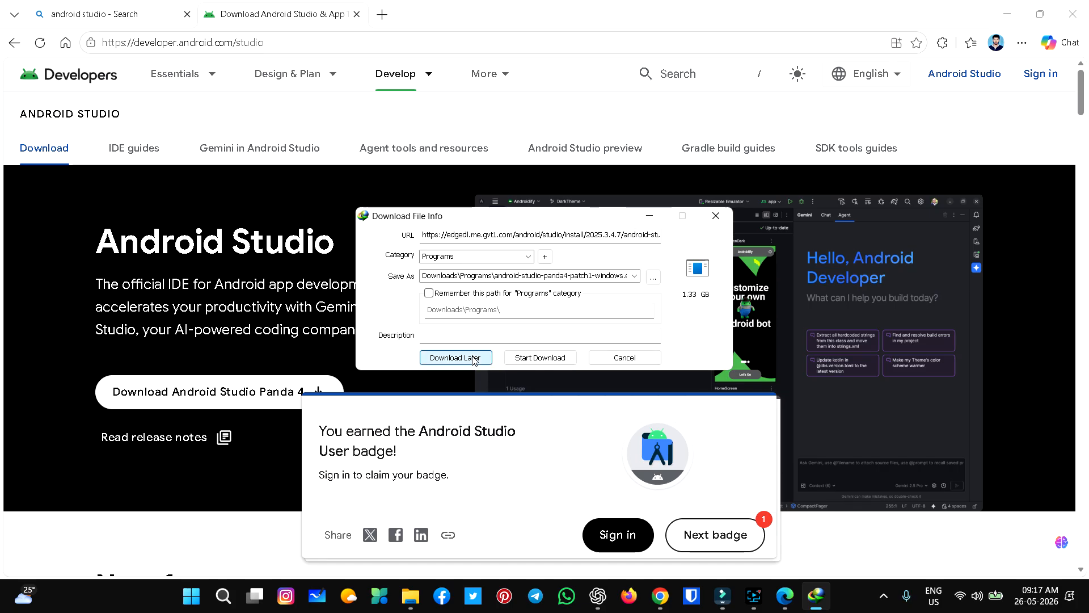
click(440, 349)
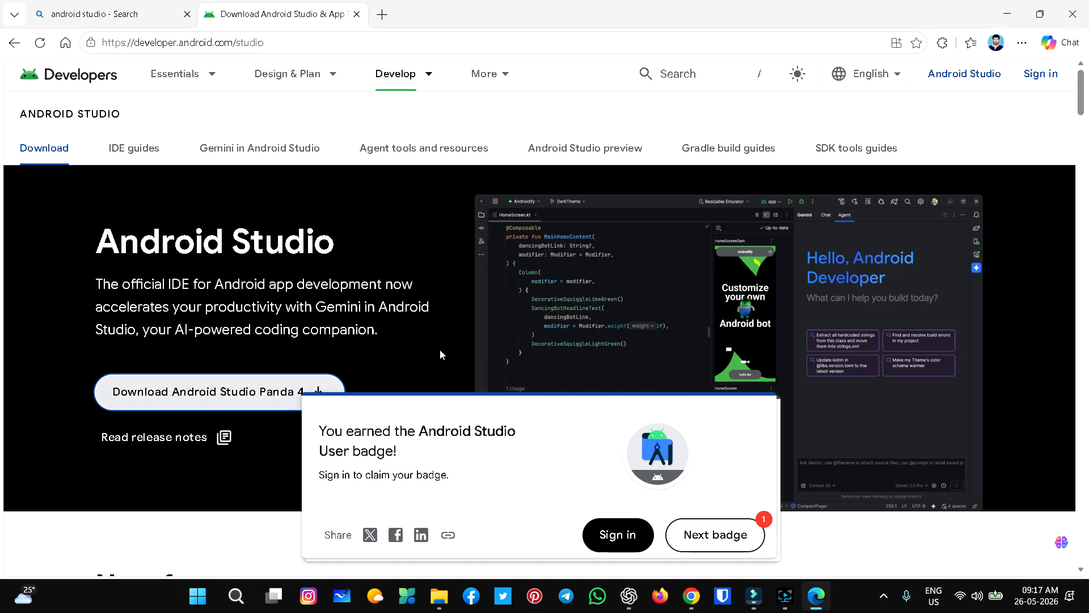
Close the Android Studio download page, the web browser and the browser folder
click(357, 15)
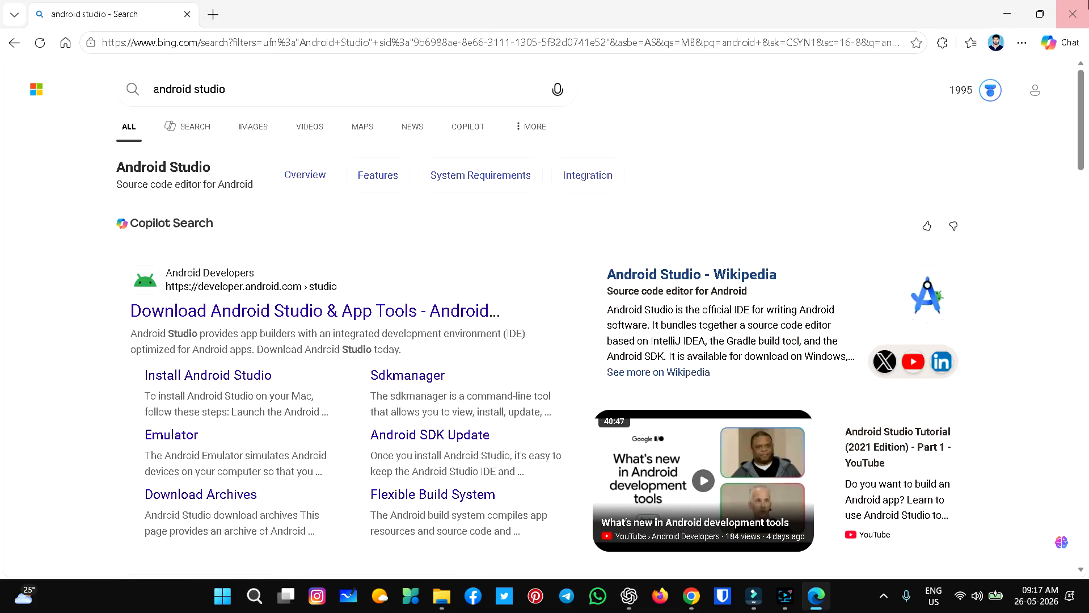
click(1081, 19)
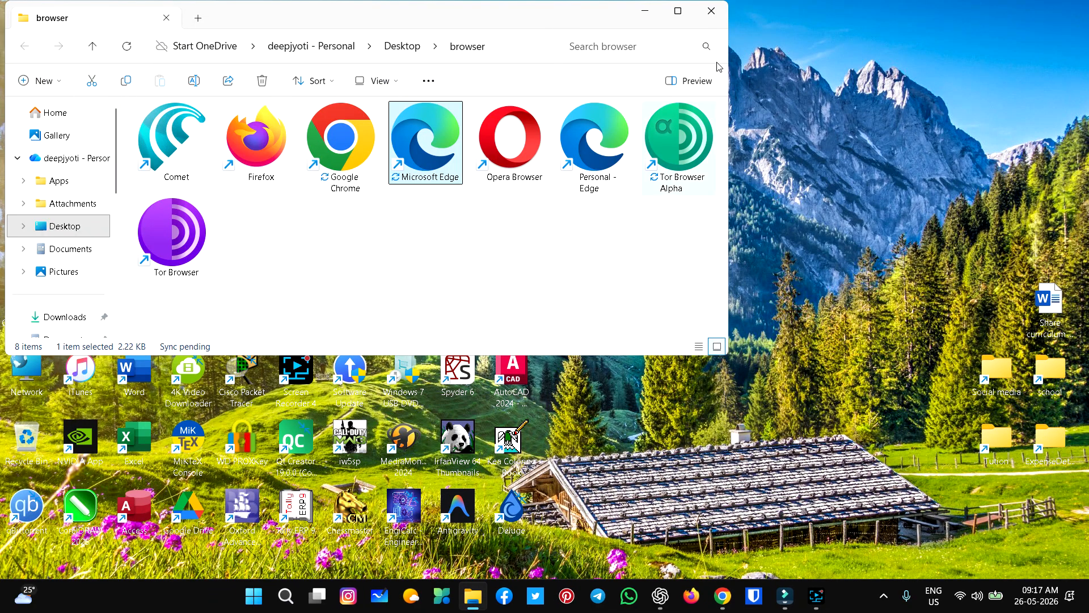
click(712, 12)
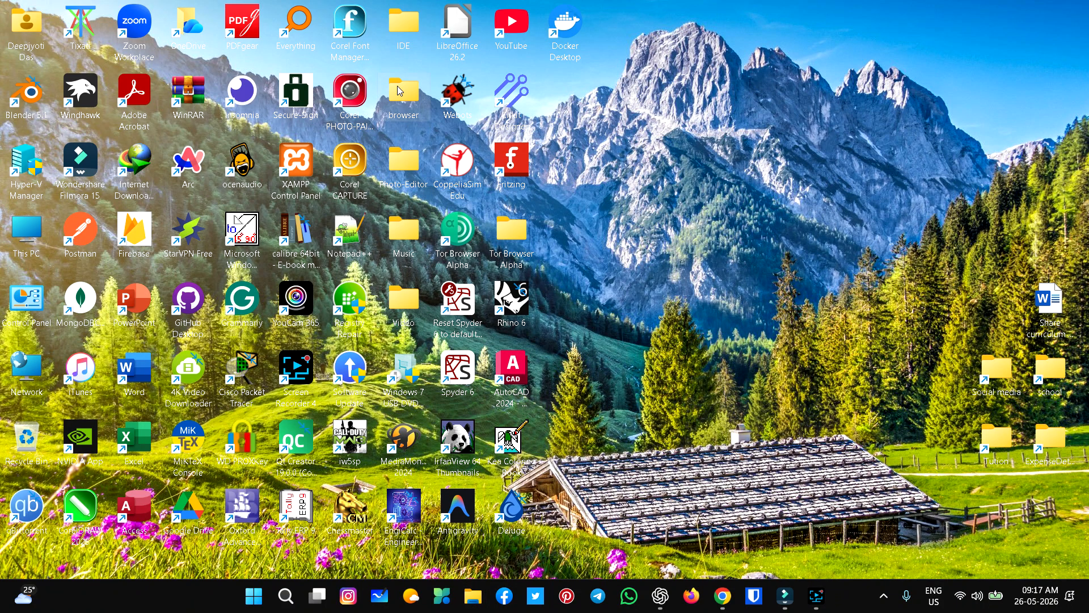
Launch Android Studio from the IDE folder on the desktop and minimize the folder window
double_click(404, 26)
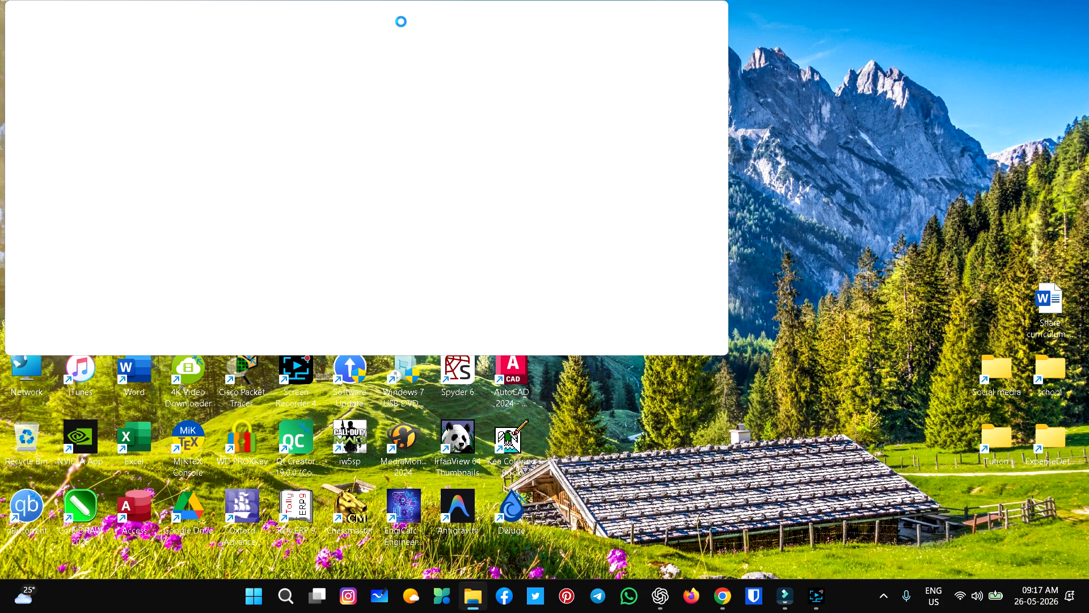
click(193, 145)
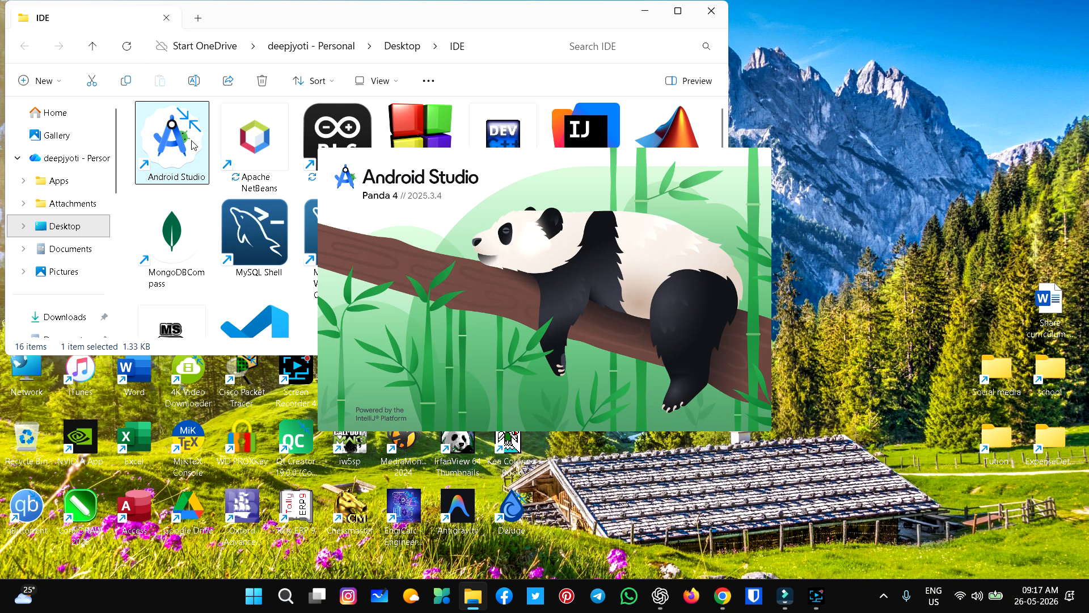
click(645, 11)
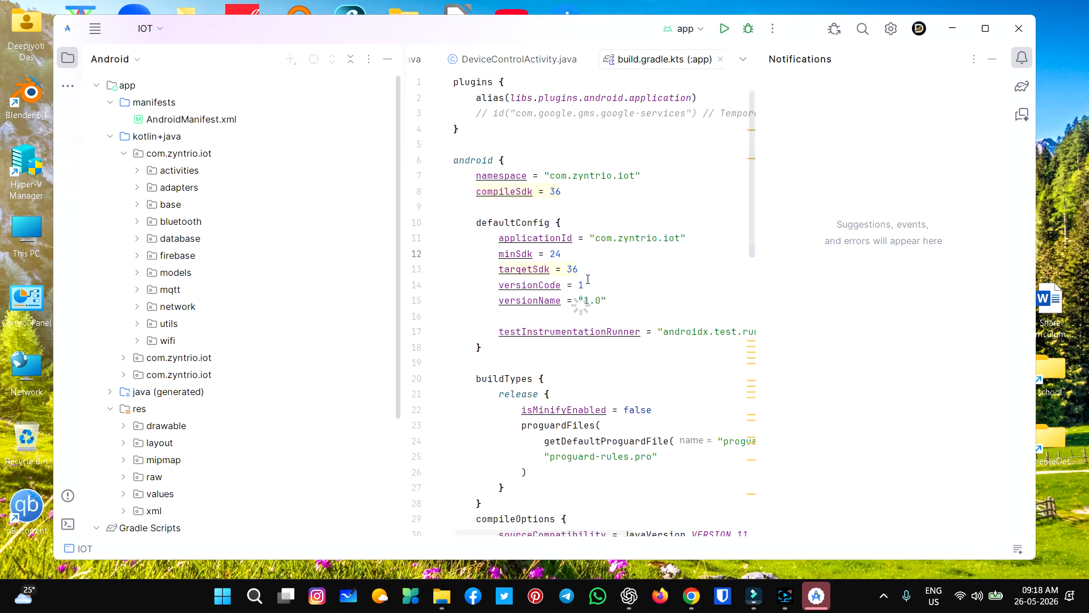
Open the SDK Manager to view the available Android SDK platforms
click(96, 29)
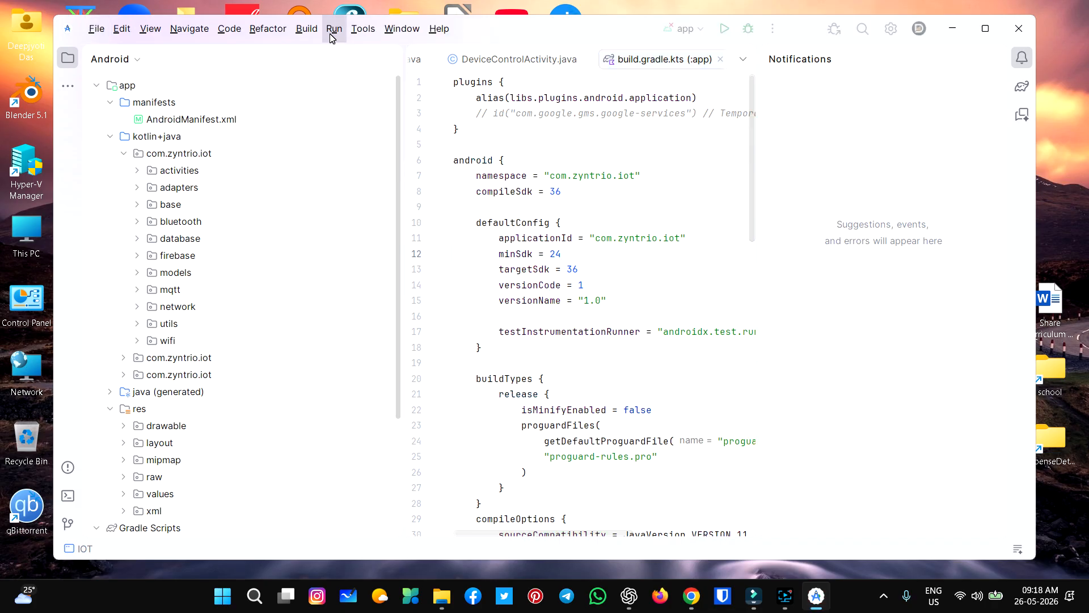
click(354, 35)
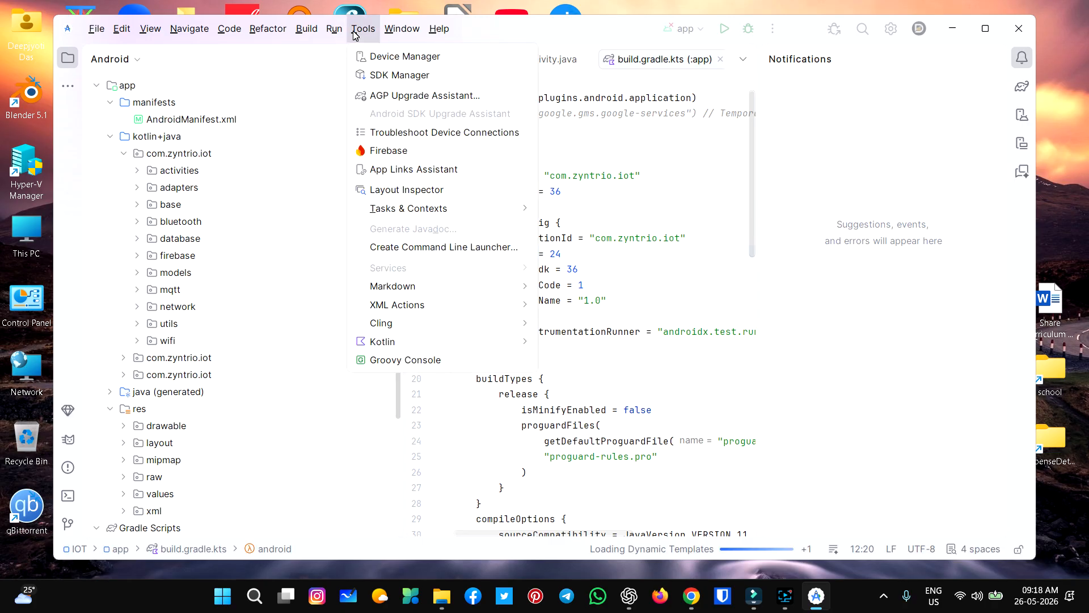
click(589, 368)
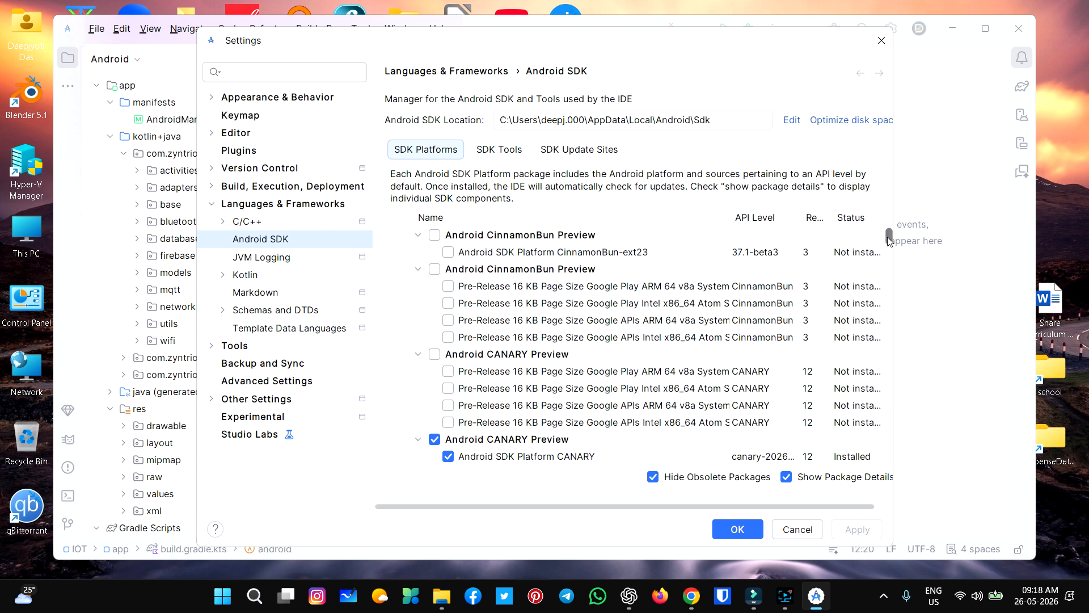
Collapse the SDK package groups from the CinnamonBun and CANARY previews down through the first Android 16.0 ("Baklava") groups
click(418, 354)
click(418, 269)
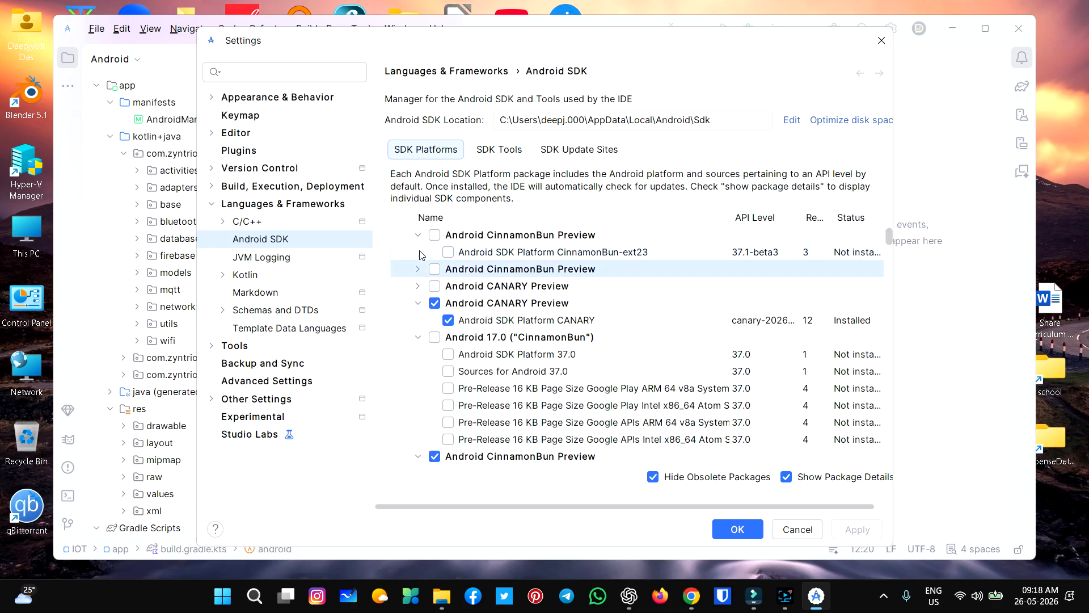
click(418, 235)
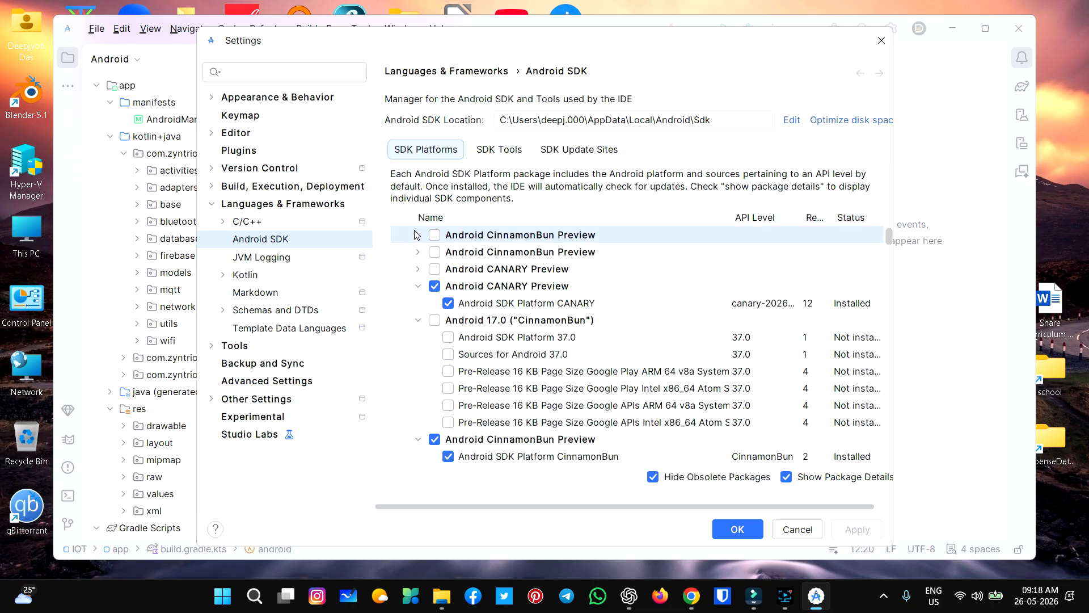
click(418, 320)
click(420, 288)
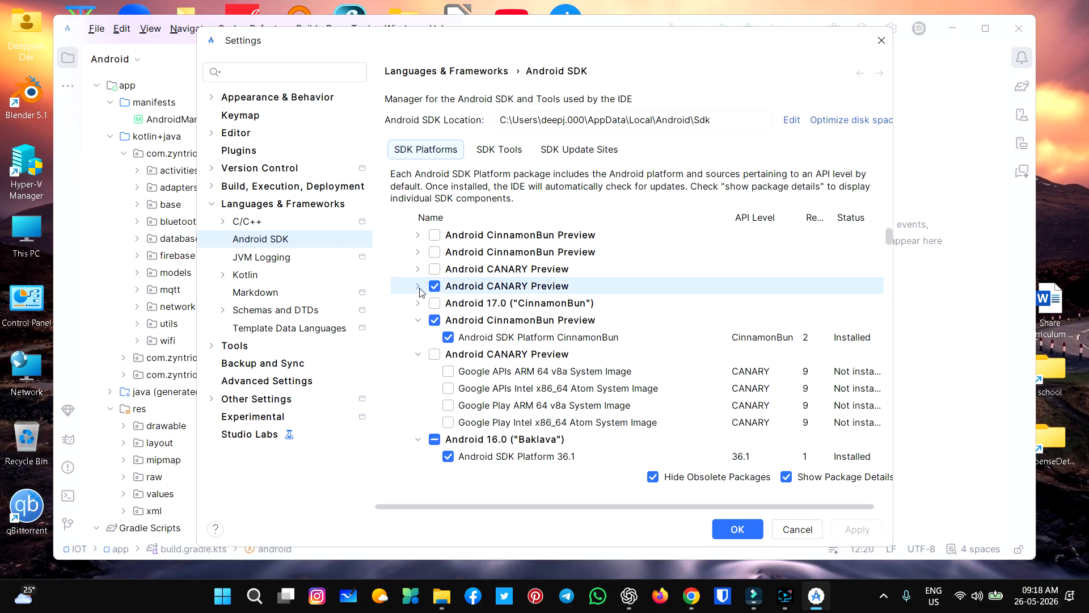
click(418, 321)
click(418, 336)
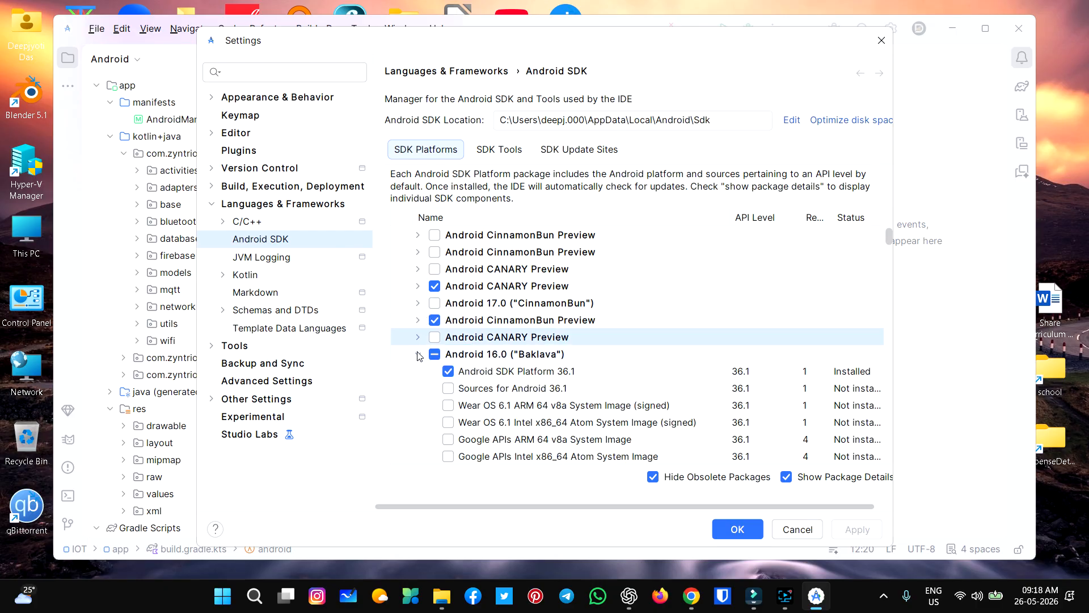
click(418, 354)
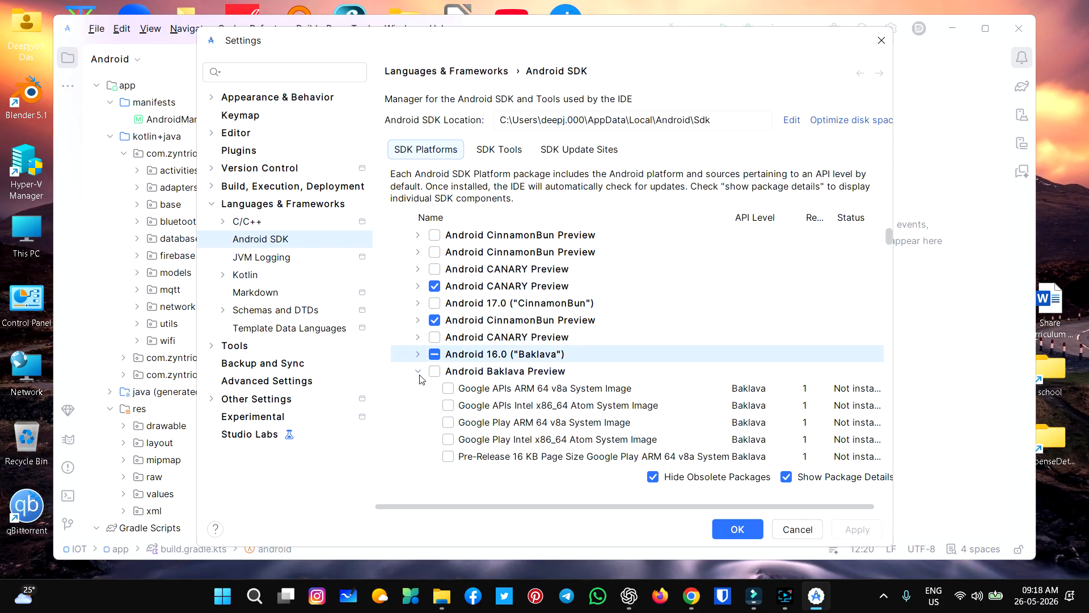
click(420, 375)
click(420, 388)
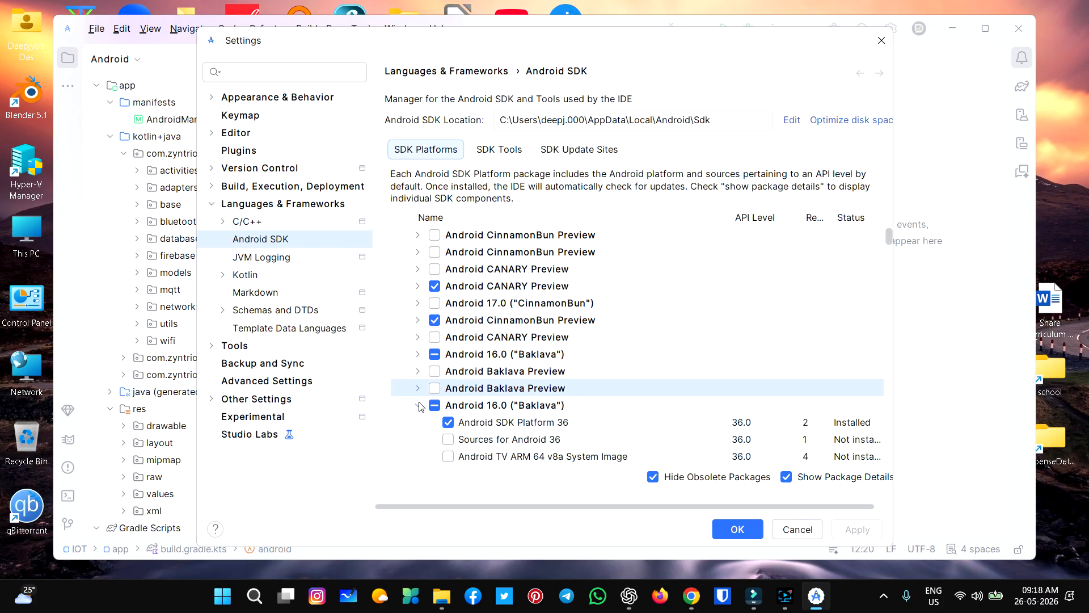
click(420, 405)
click(419, 422)
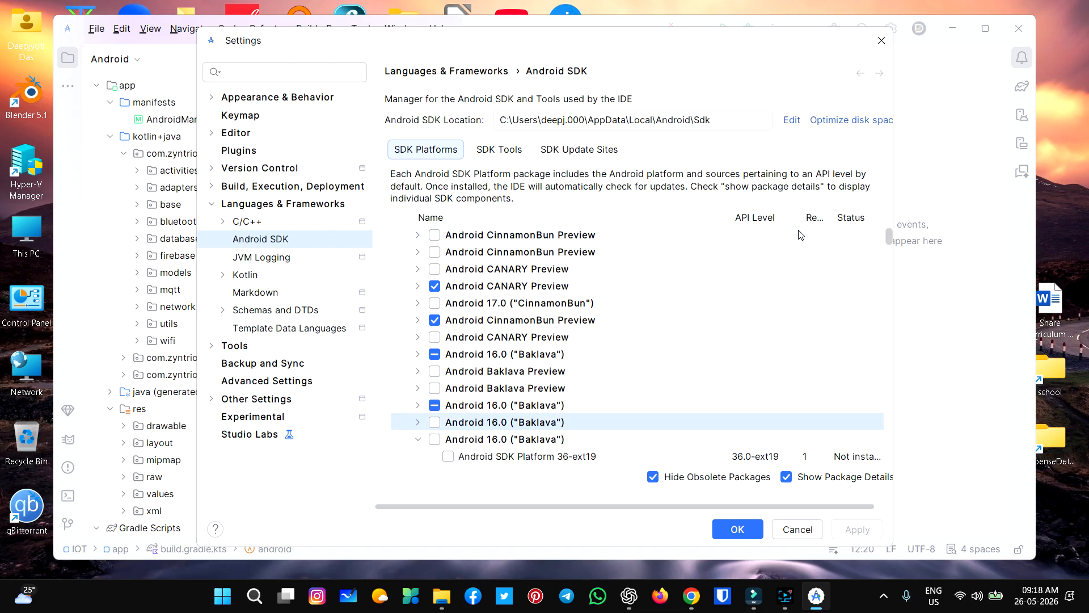
Collapse the Android 15.0 ("VanillaIceCream") groups and the first and third Android 14.0 ("UpsideDownCake") groups in the SDK platforms list
mouse_move(893, 235)
mouse_down()
mouse_move(890, 249)
mouse_move(889, 232)
mouse_up()
drag(889, 240, 889, 244)
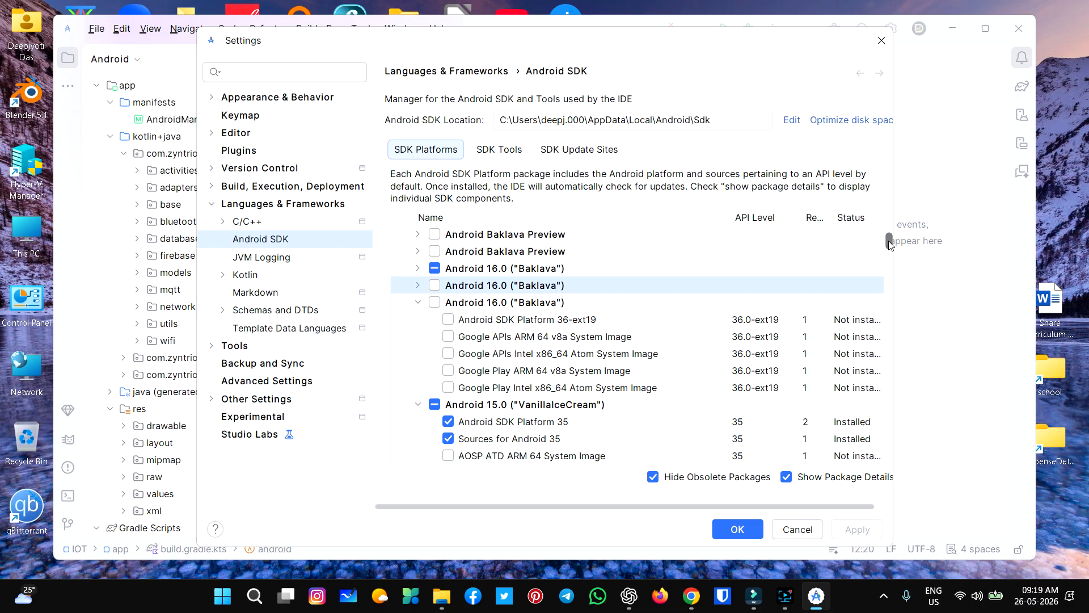
drag(889, 244, 888, 244)
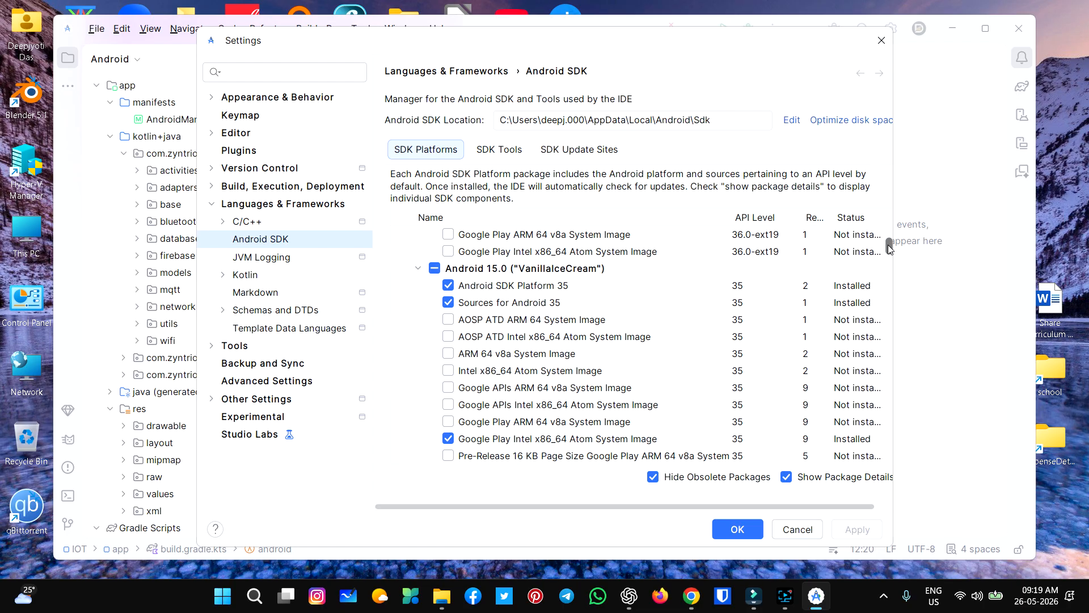
click(419, 269)
click(419, 285)
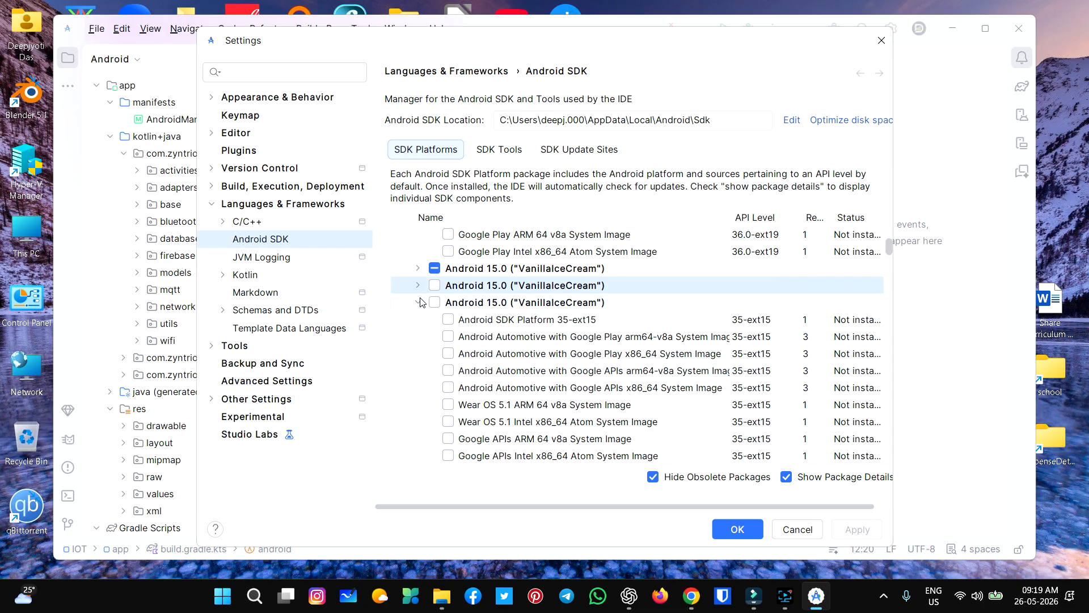
click(420, 301)
click(419, 319)
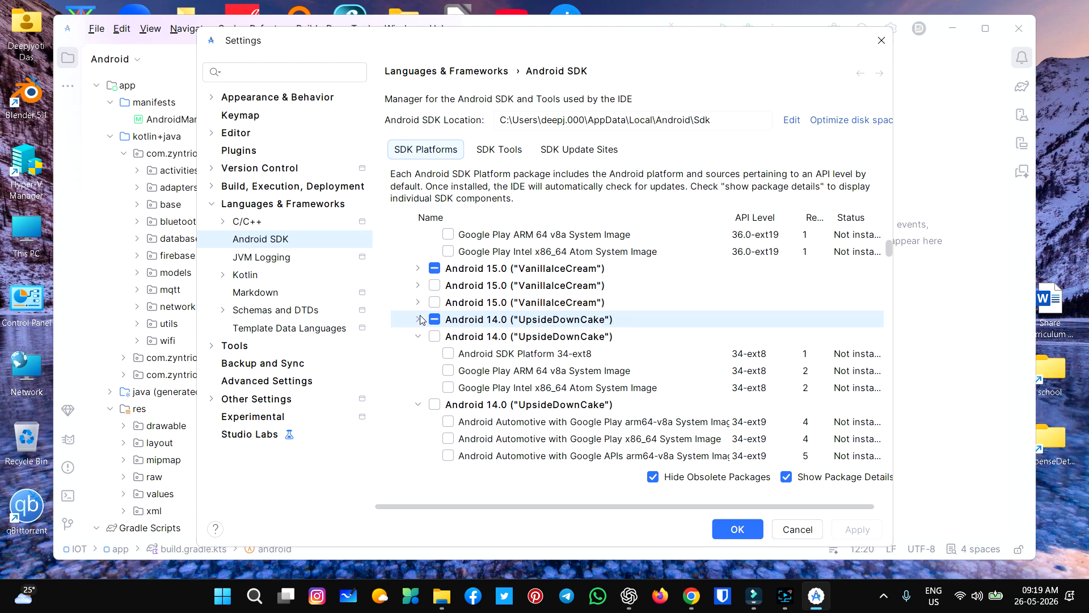
click(420, 404)
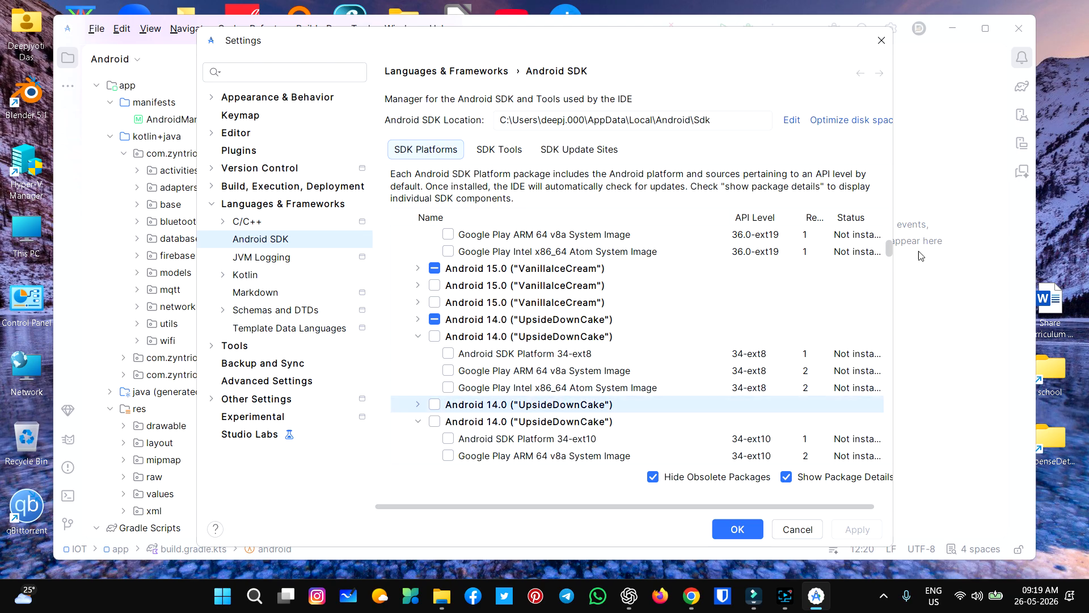
Look through the available SDK developer tools, checking back against the SDK platforms list
click(493, 152)
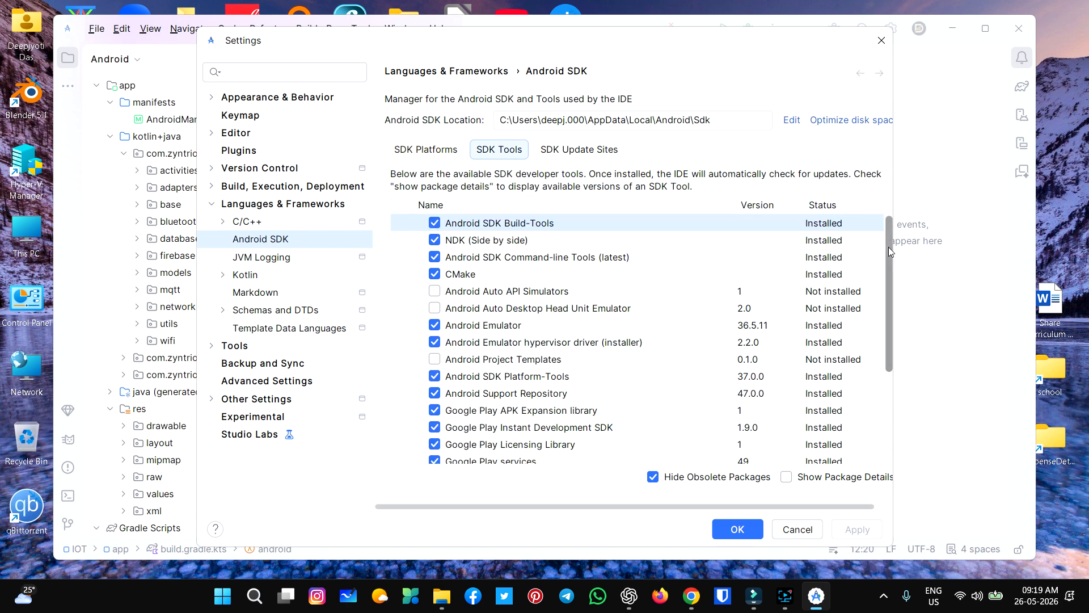
scroll(895, 391, down, 3)
drag(892, 331, 887, 227)
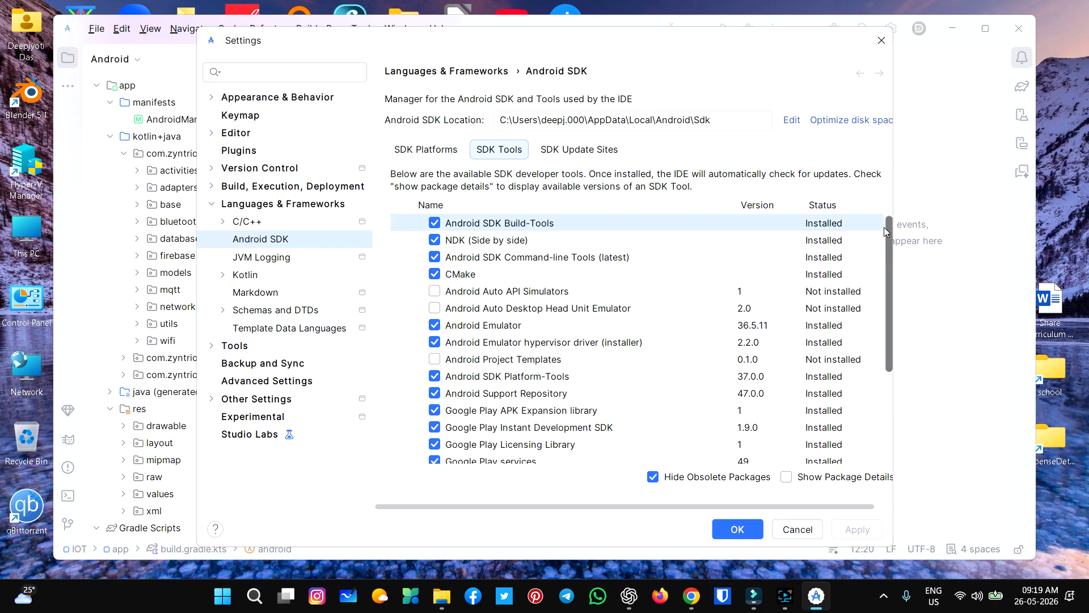
click(444, 150)
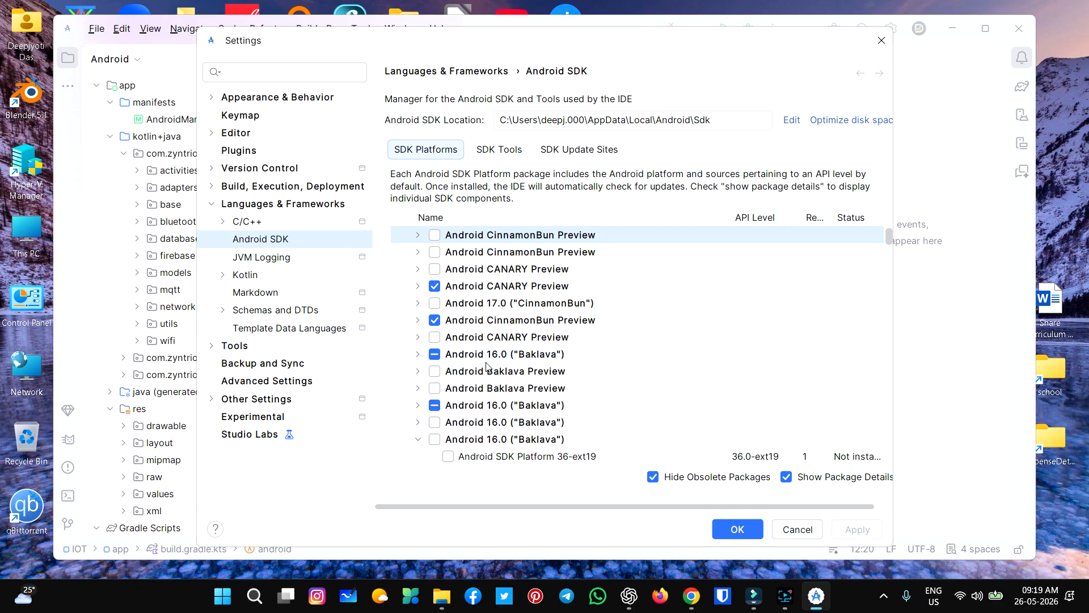
click(493, 149)
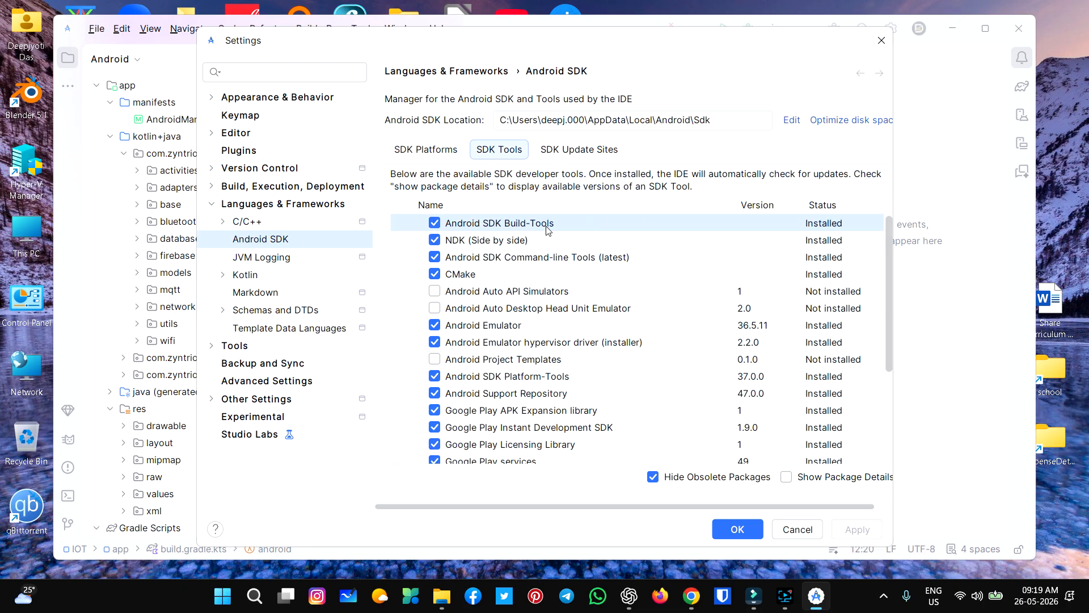
Expand the first two Android CinnamonBun Preview groups and both Android CANARY Preview groups below them in the SDK platforms list
click(444, 152)
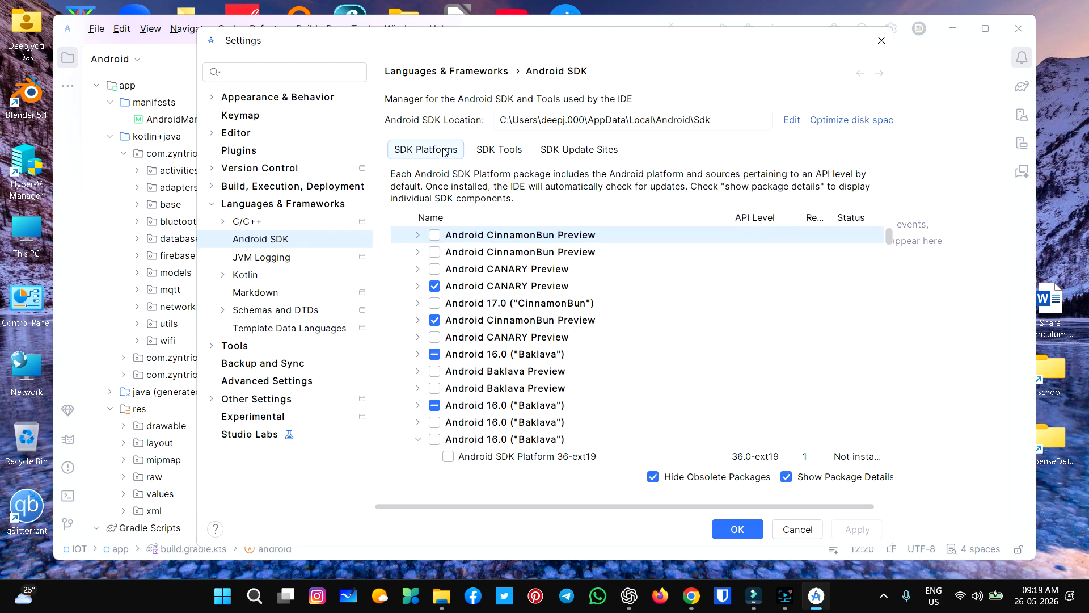
click(418, 236)
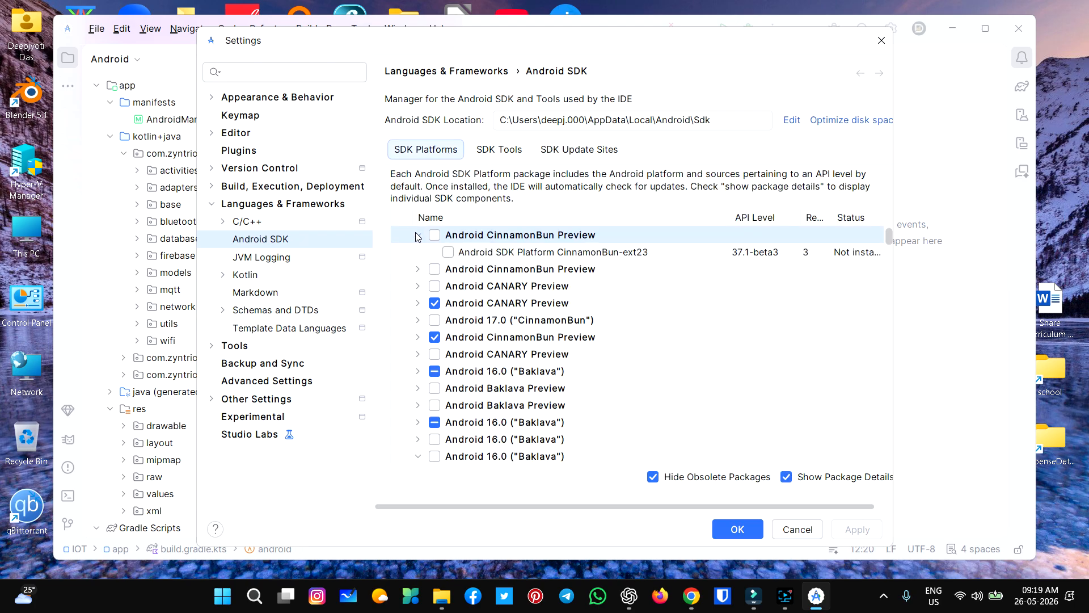
click(420, 270)
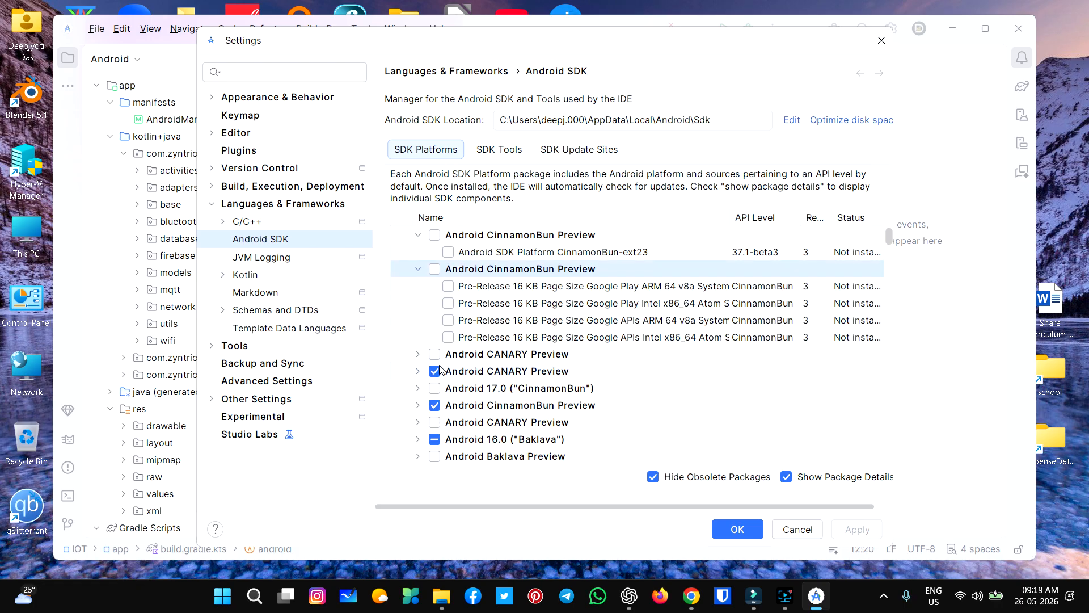
click(418, 355)
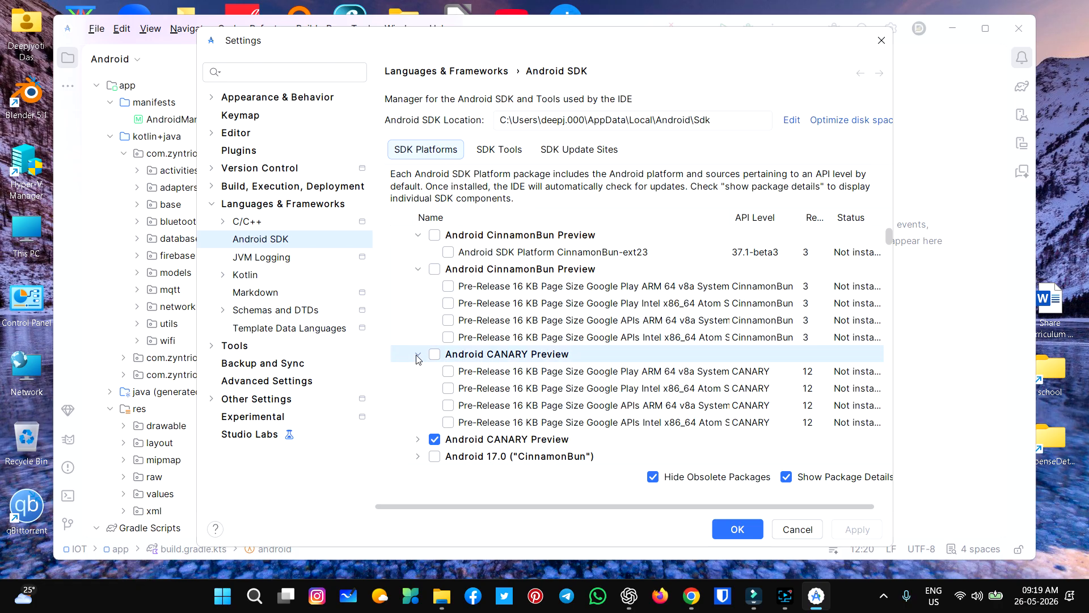
click(418, 440)
Highlight Android SDK Command-line Tools, CMake, Android Emulator and the Android Emulator hypervisor driver in turn among the SDK tools
click(506, 151)
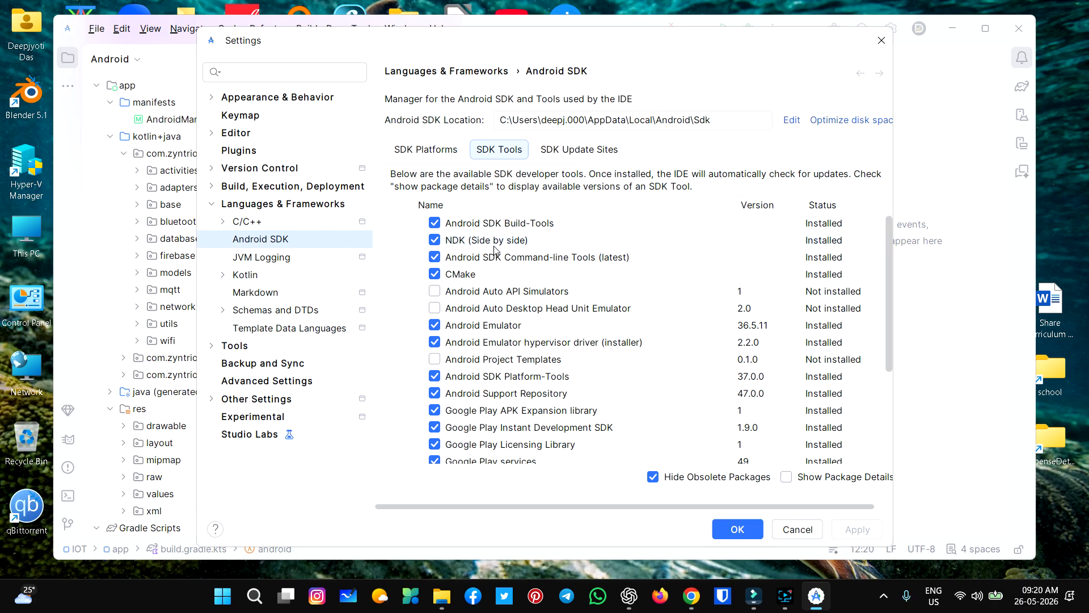
click(464, 260)
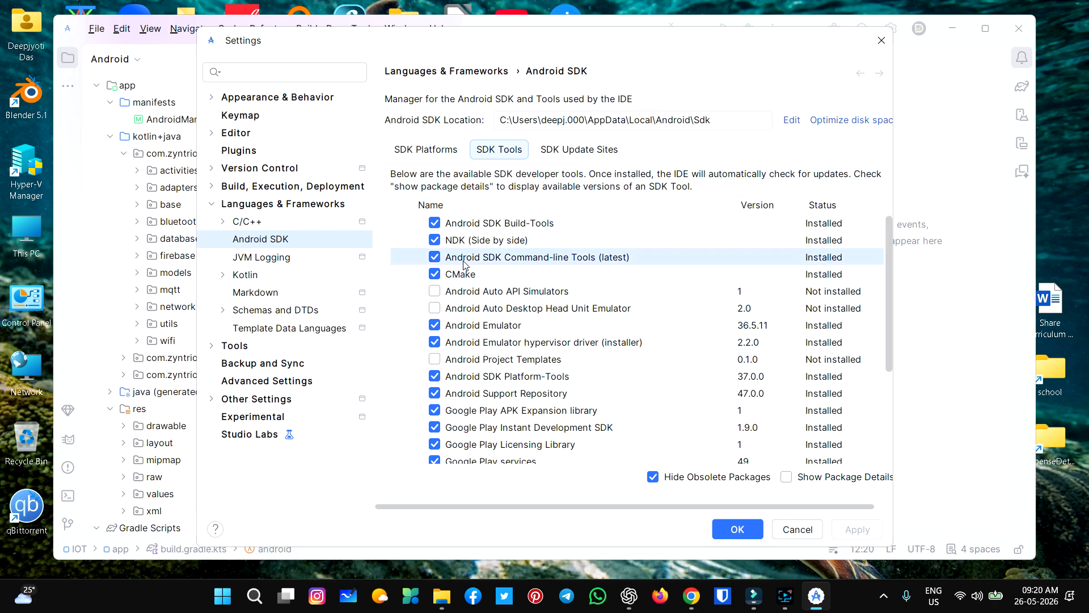
click(487, 279)
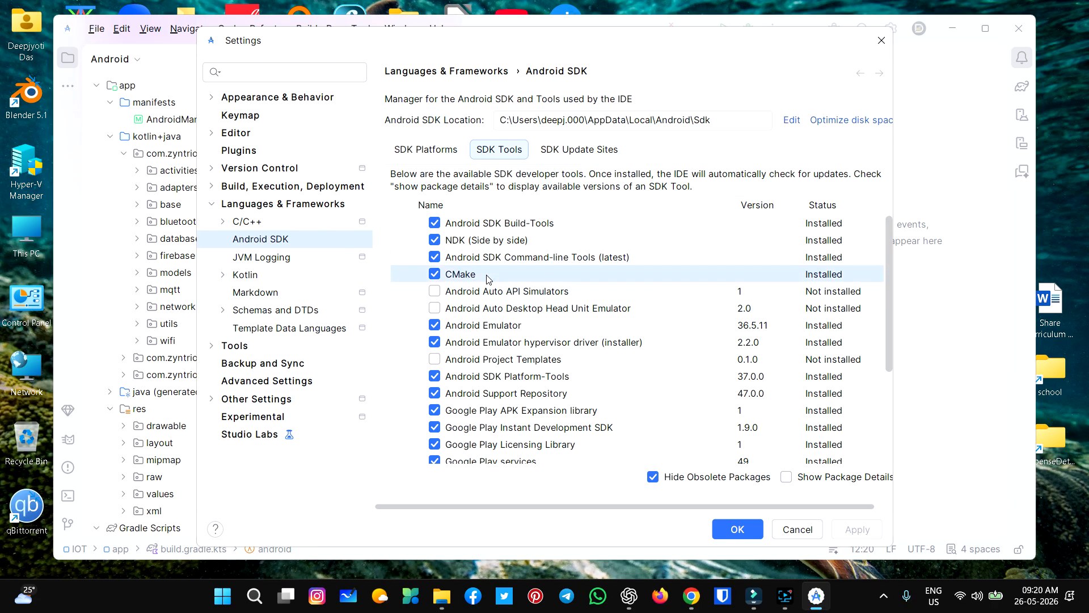
click(500, 324)
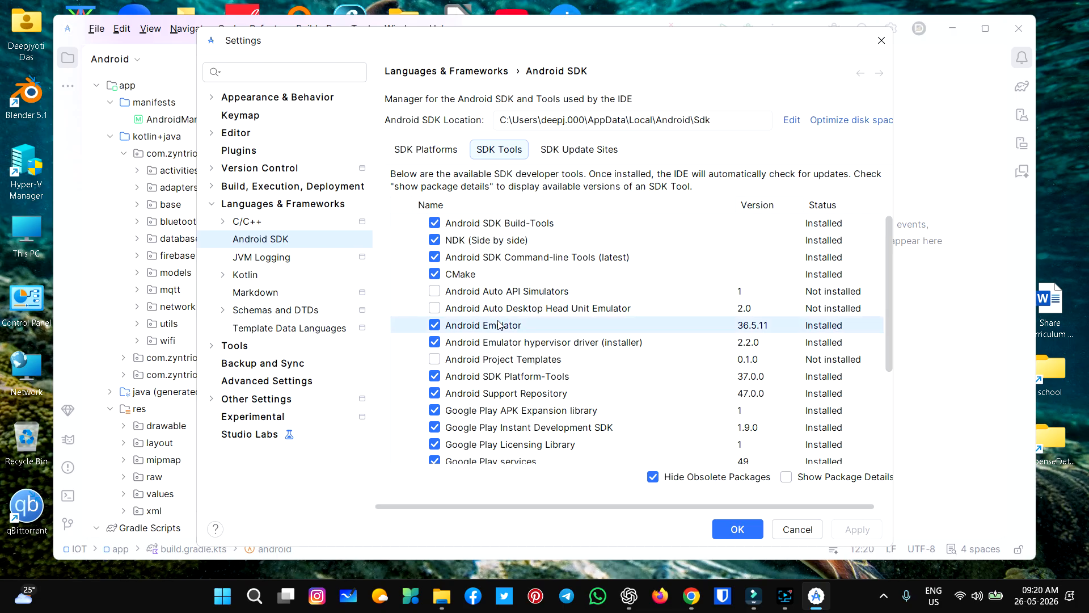
click(521, 344)
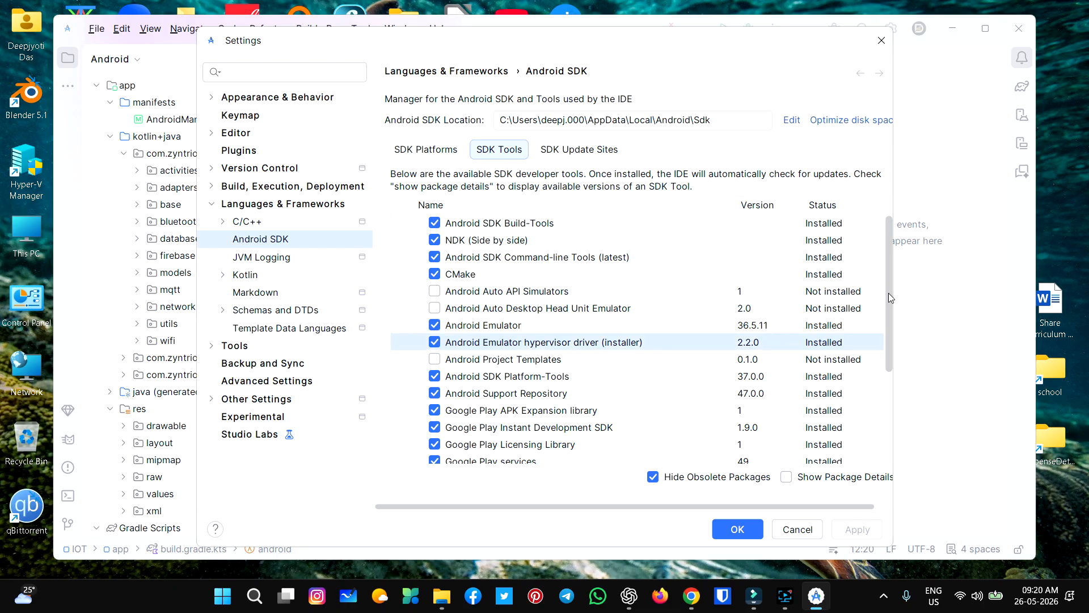
Highlight the SDK tools from Android SDK Platform-Tools and Android Support Repository through the Google Play libraries to Google Play services
drag(888, 293, 888, 371)
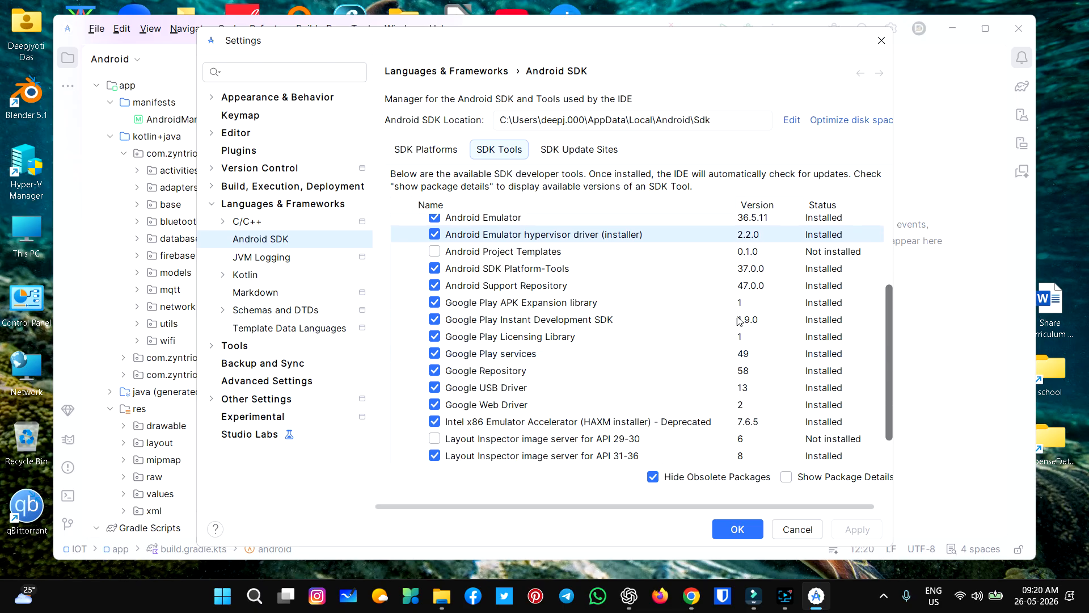
click(542, 272)
click(532, 284)
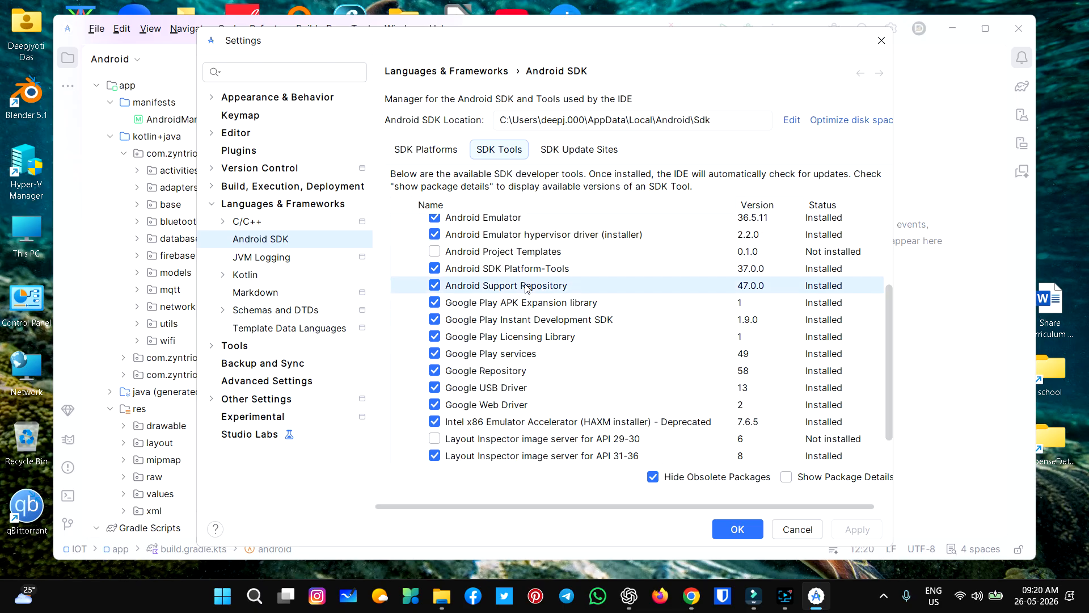
click(523, 305)
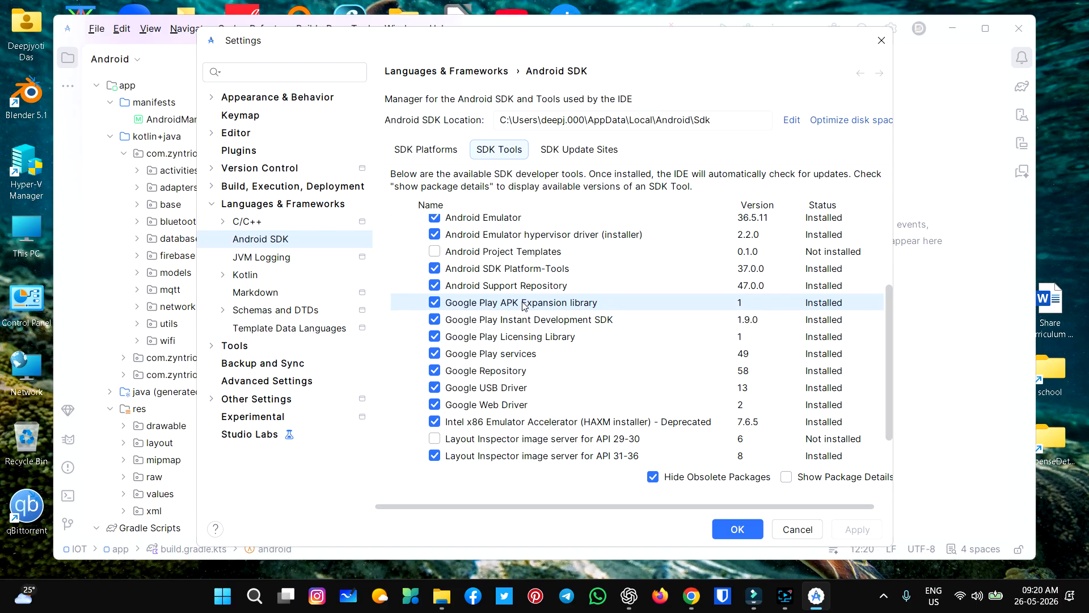
click(533, 326)
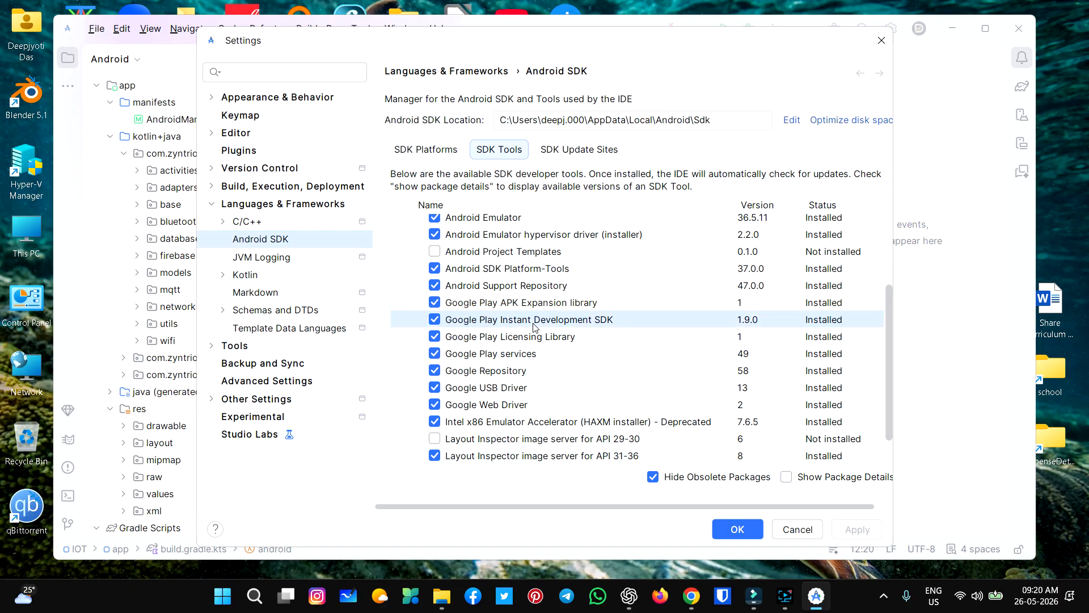
click(527, 338)
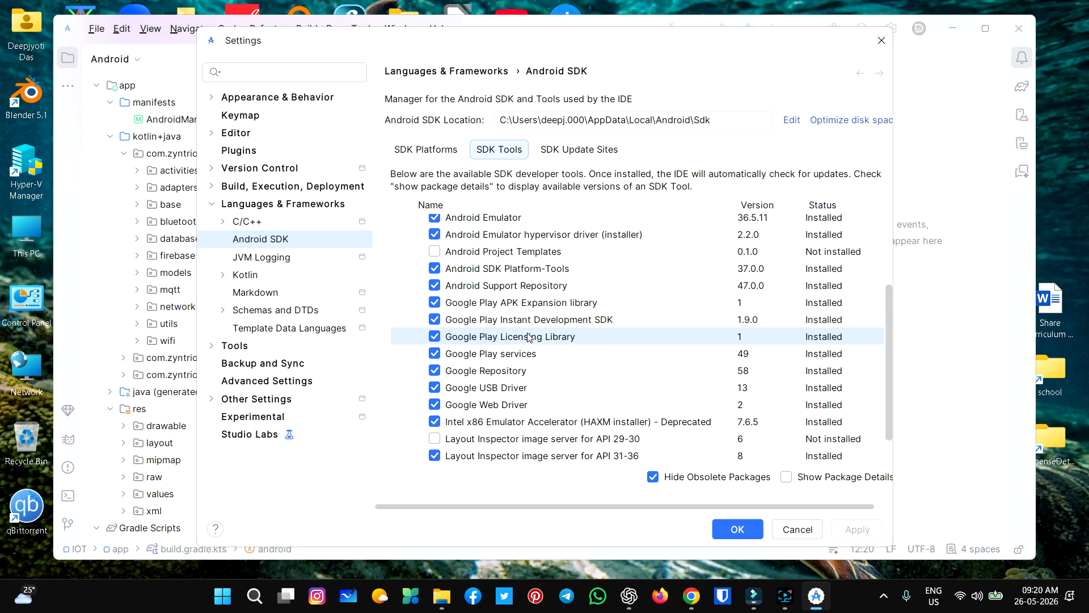
click(525, 357)
Highlight Google Repository, Google USB Driver, Google Web Driver, the Intel HAXM installer and the Layout Inspector image server for API 31-36
click(523, 372)
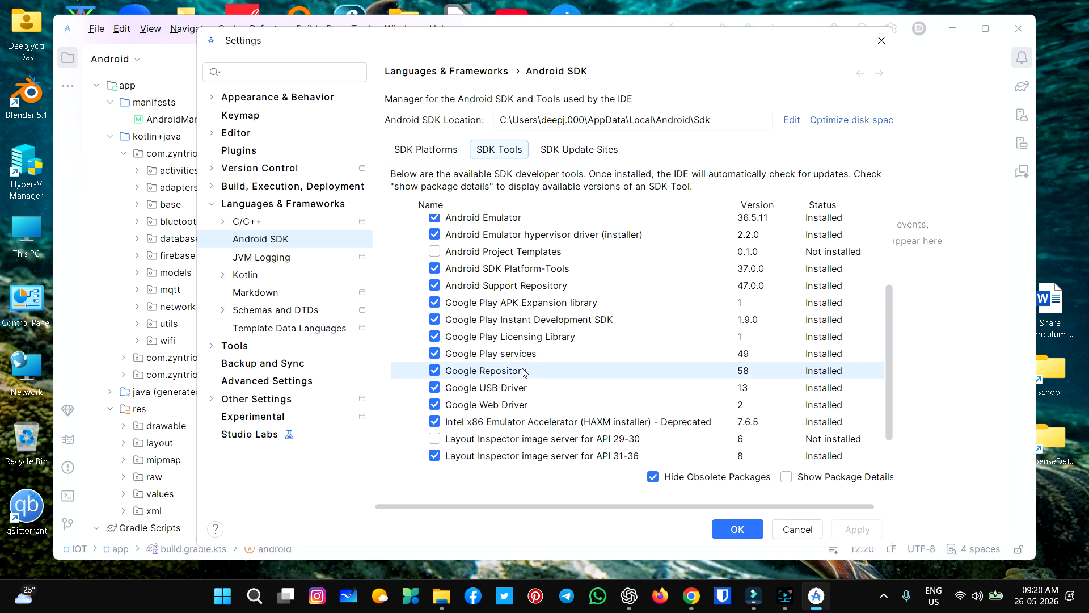
click(527, 390)
click(527, 404)
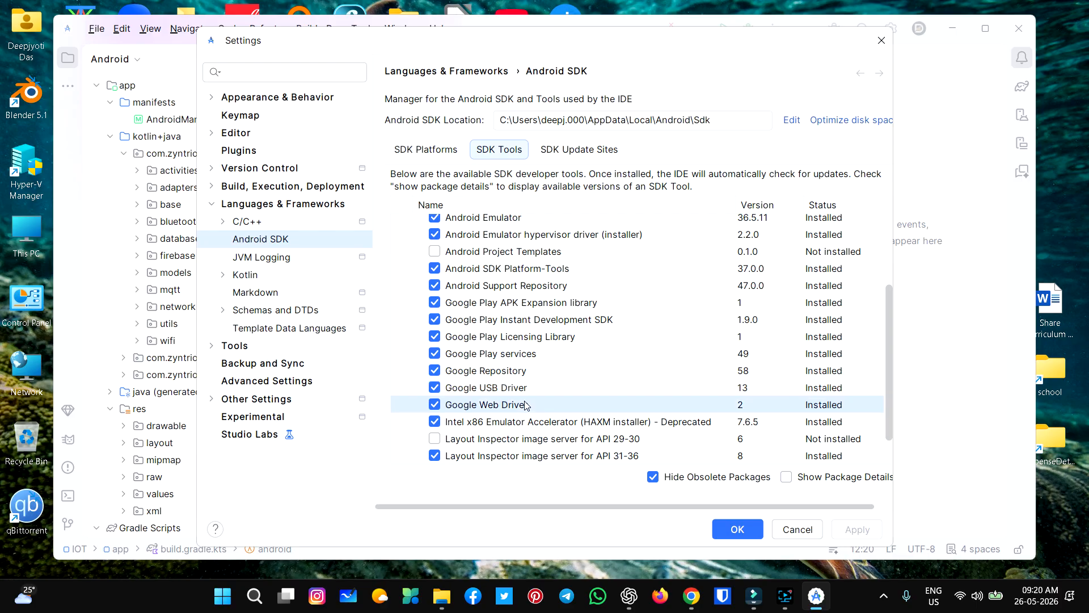
click(550, 425)
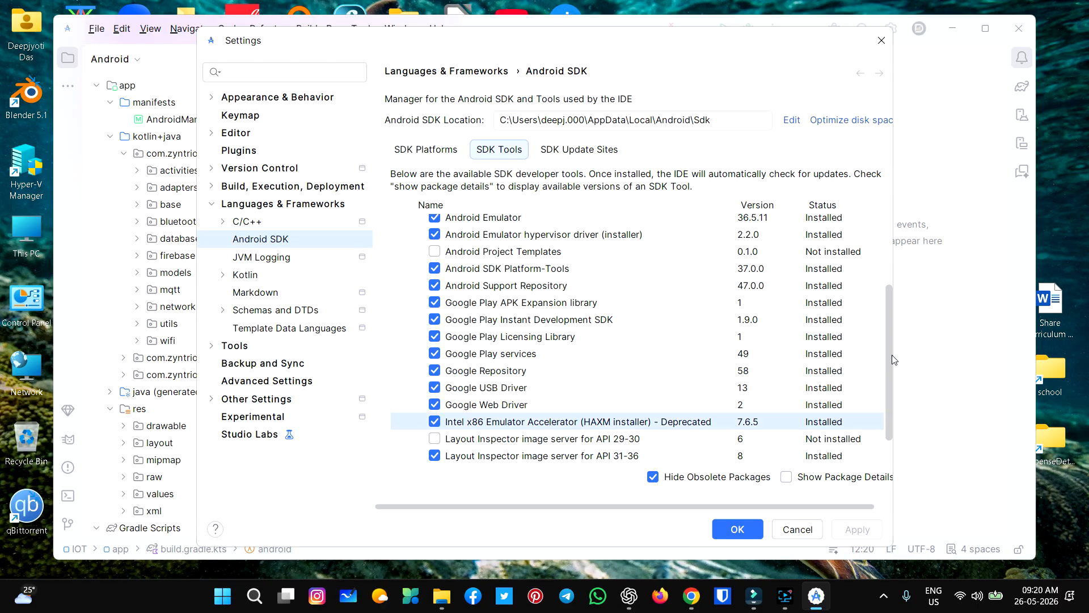
drag(887, 367, 887, 427)
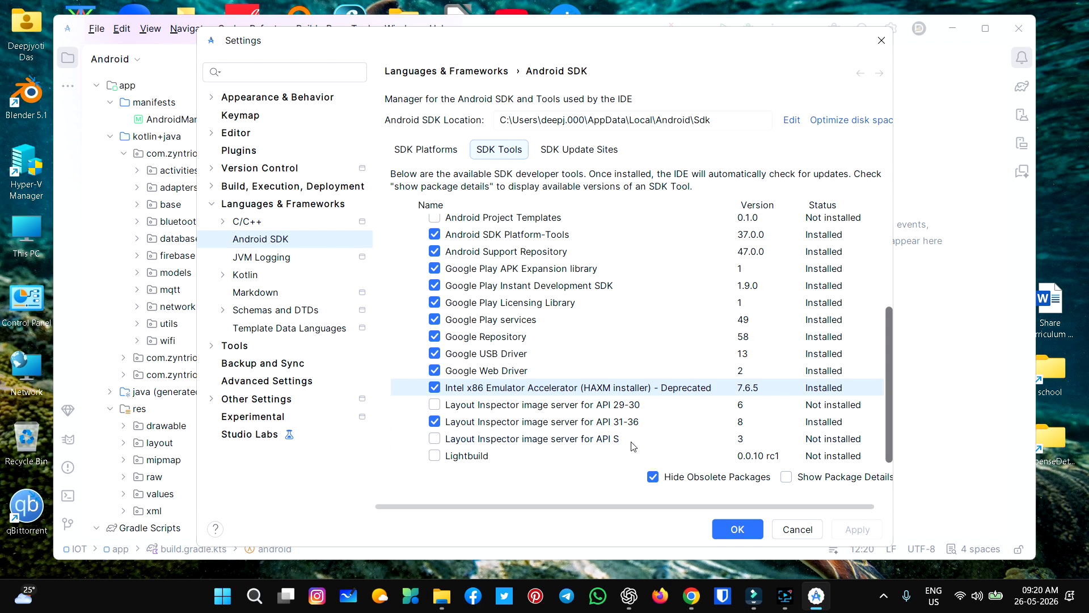
click(611, 423)
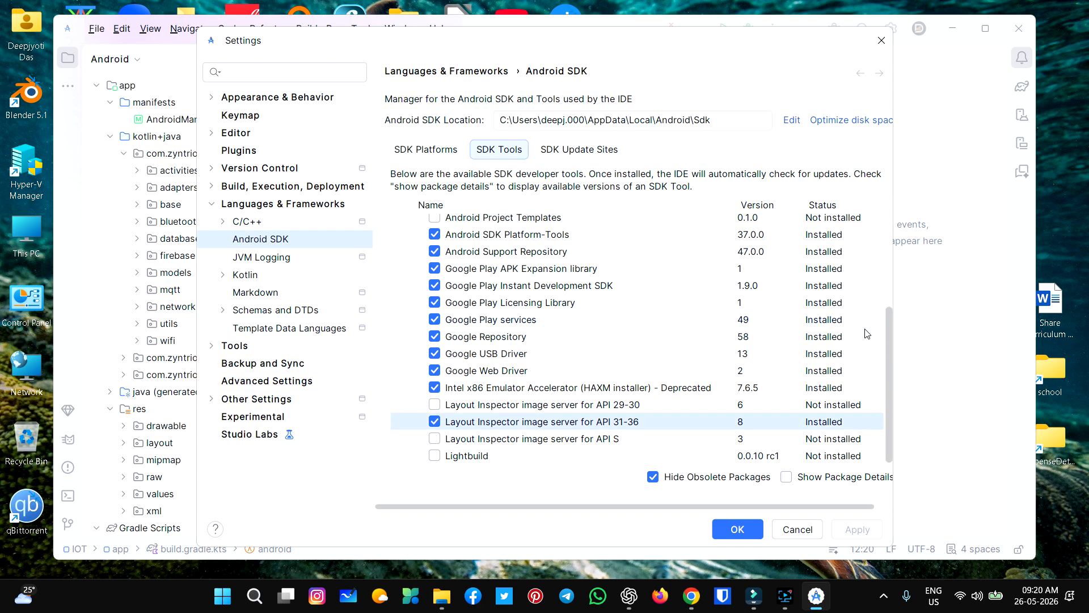
drag(886, 347, 884, 211)
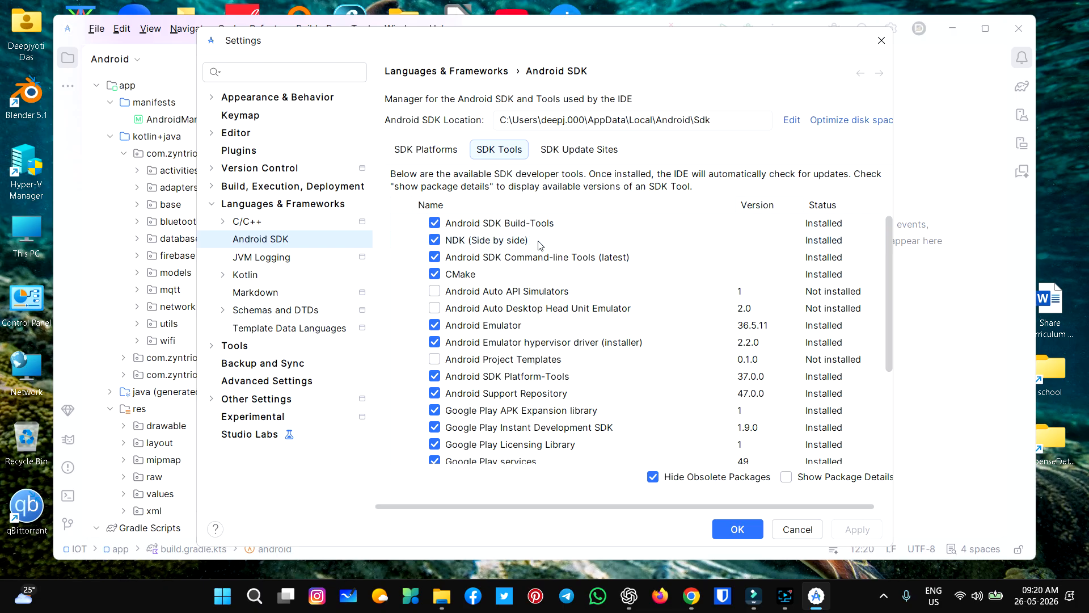
Look over the SDK platforms and SDK tools lists once more and close the settings without applying changes
click(432, 154)
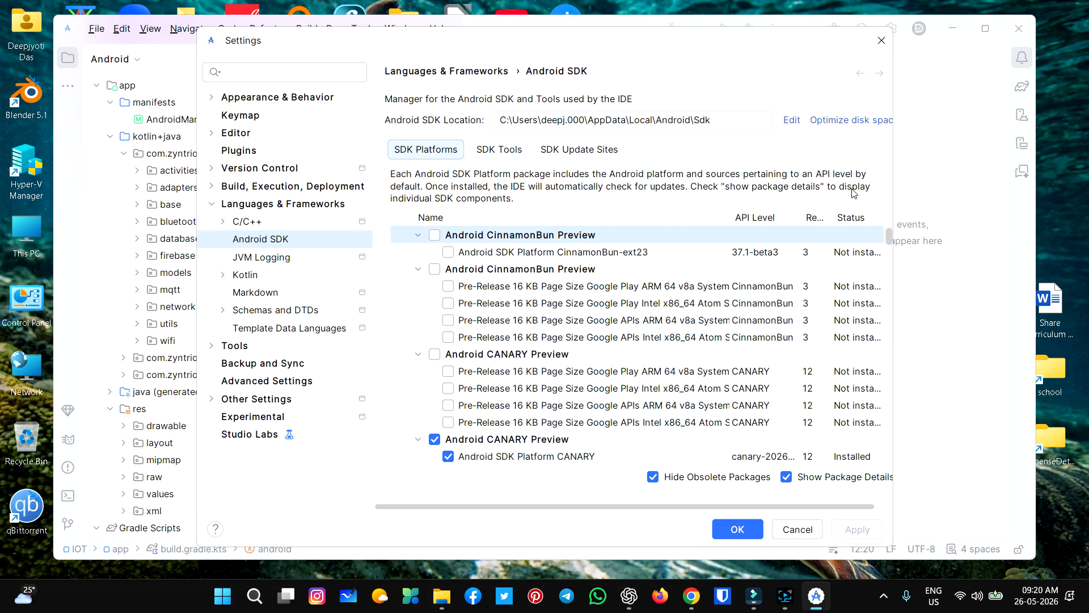
click(486, 145)
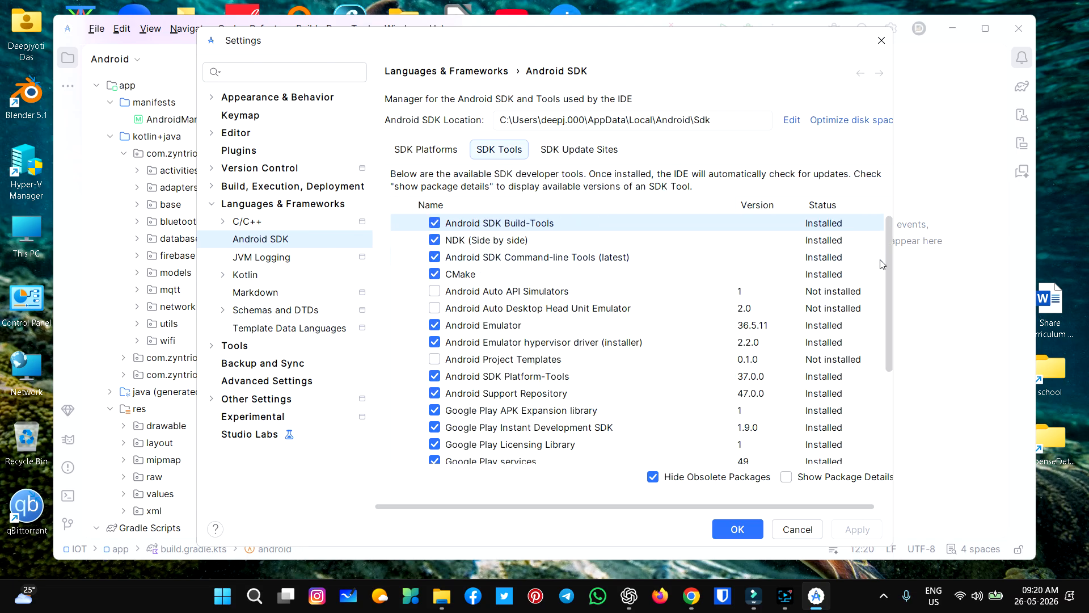
drag(887, 257, 887, 407)
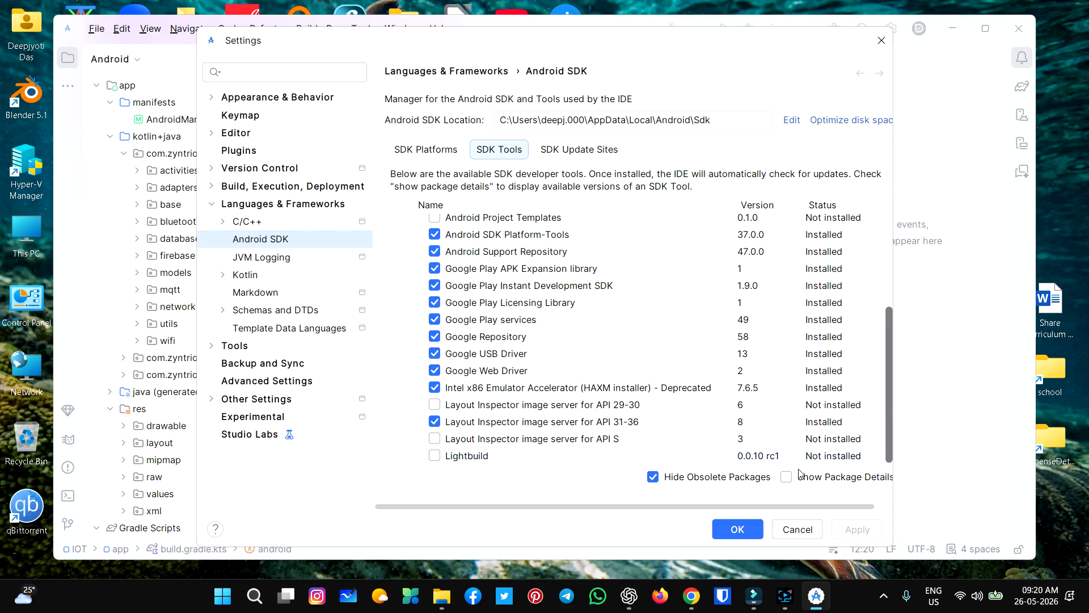
click(421, 153)
drag(890, 251, 888, 389)
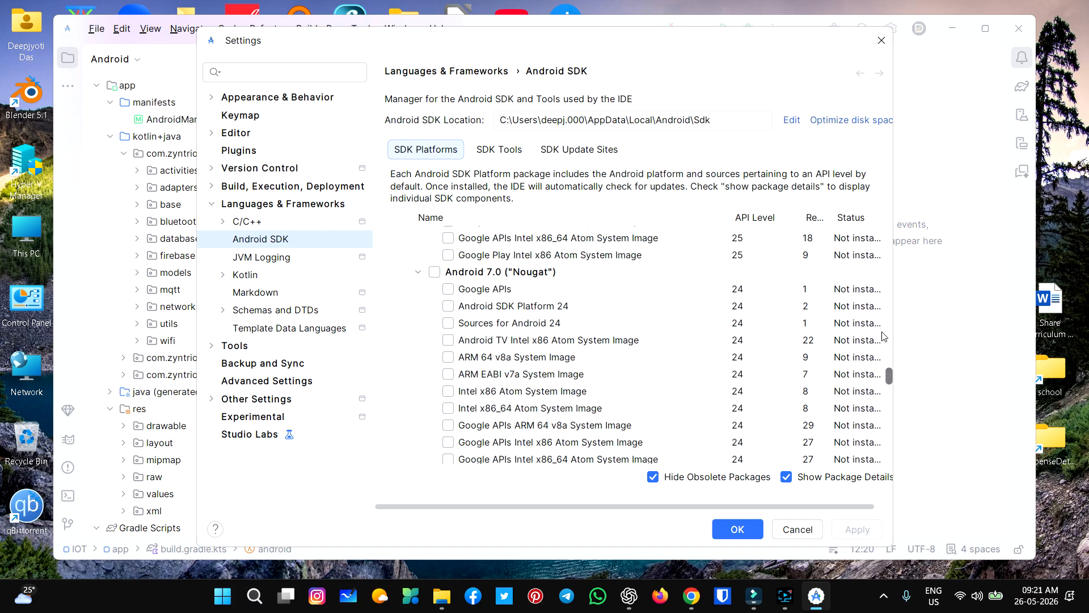
drag(884, 336, 877, 186)
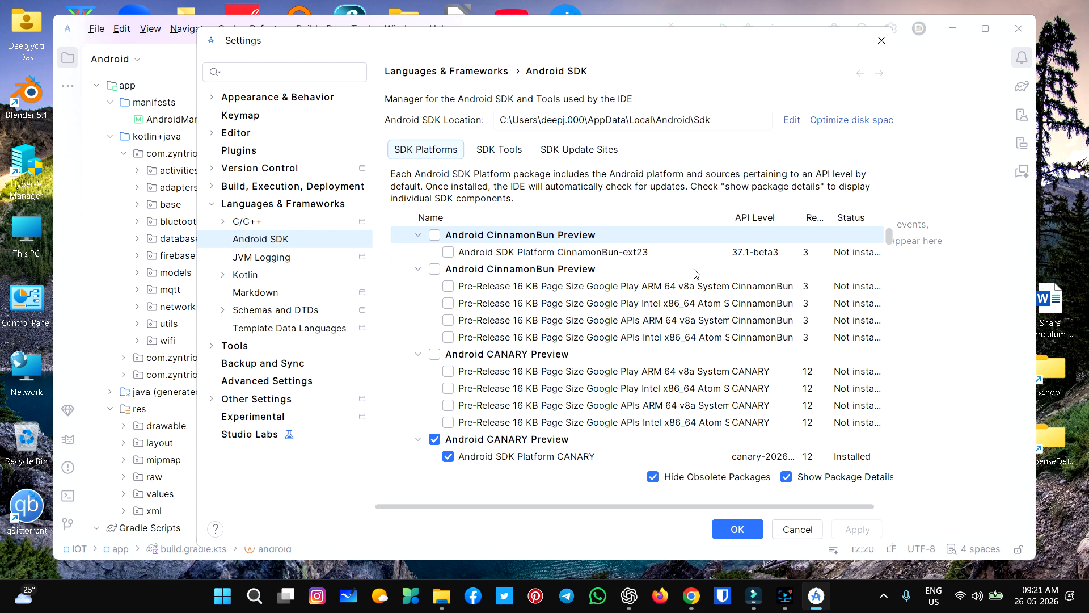
click(798, 529)
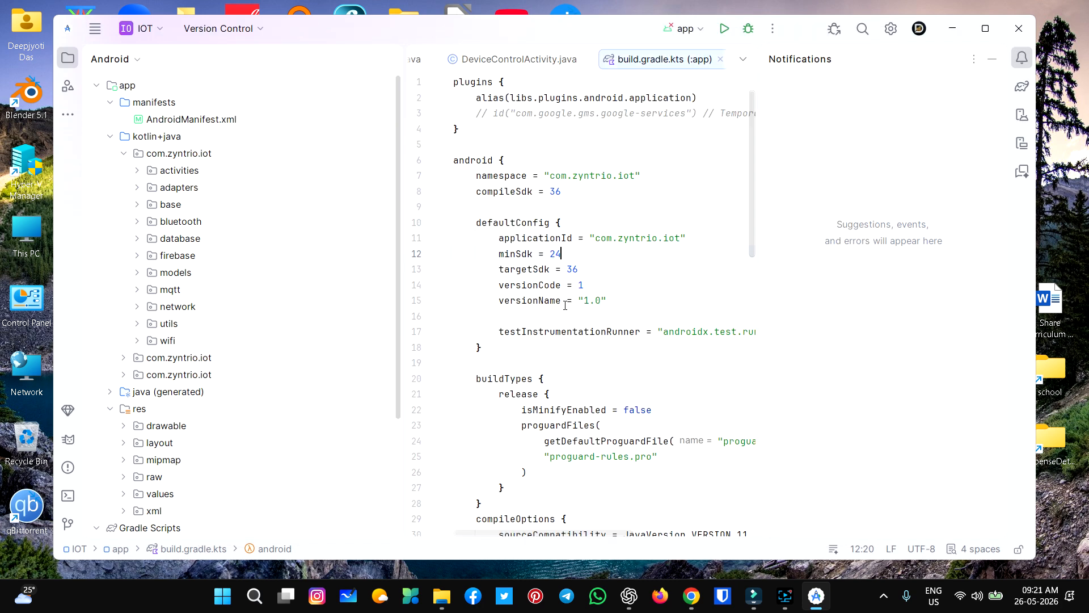
Open the AGP Upgrade Assistant for the IOT project and refresh its Android Gradle Plugin upgrade check
click(95, 29)
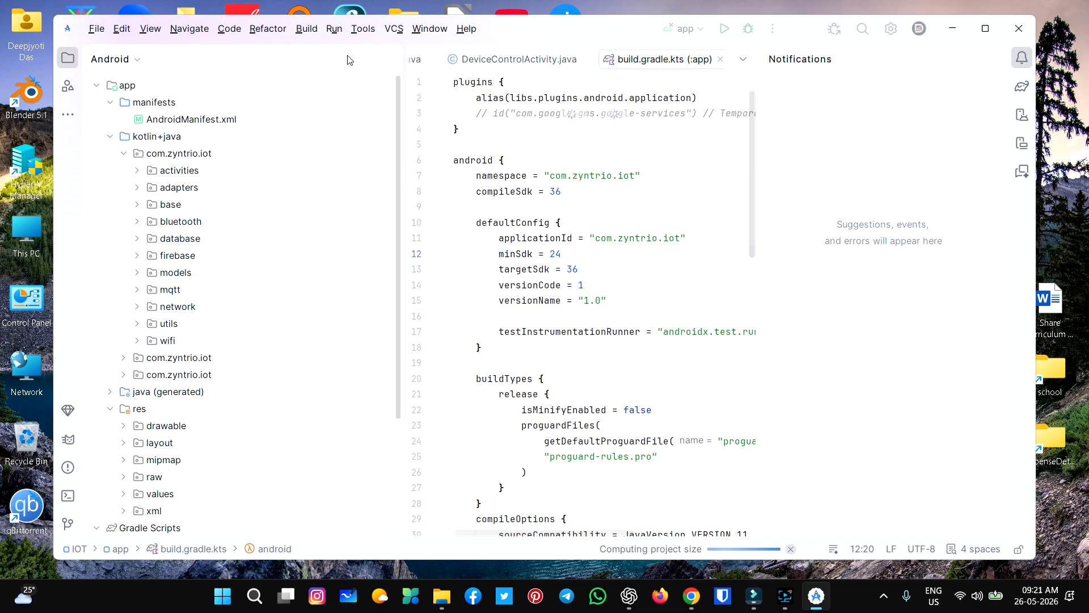
click(364, 29)
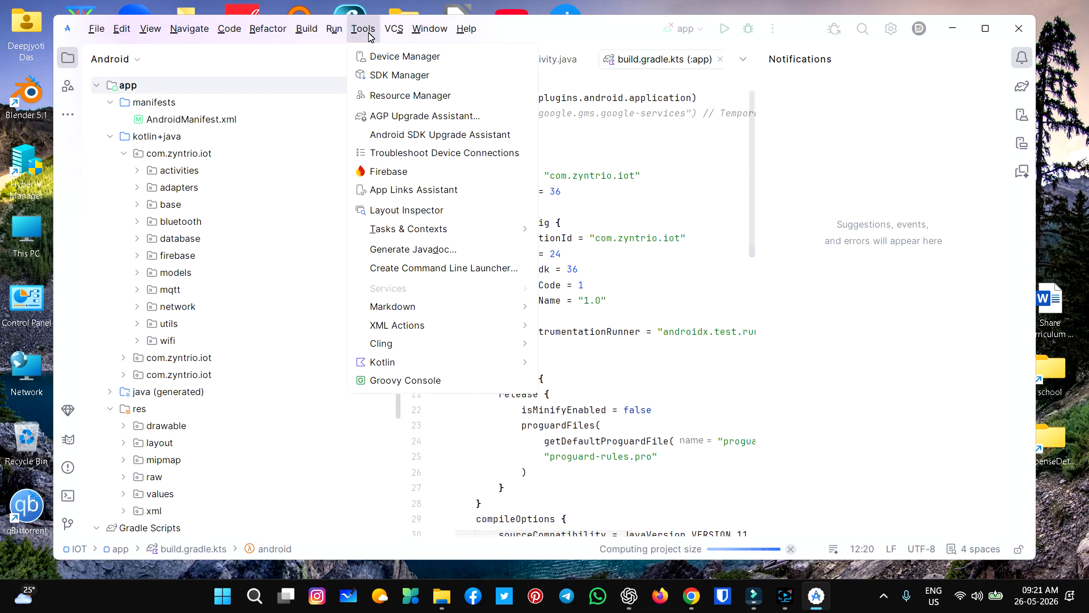
click(450, 116)
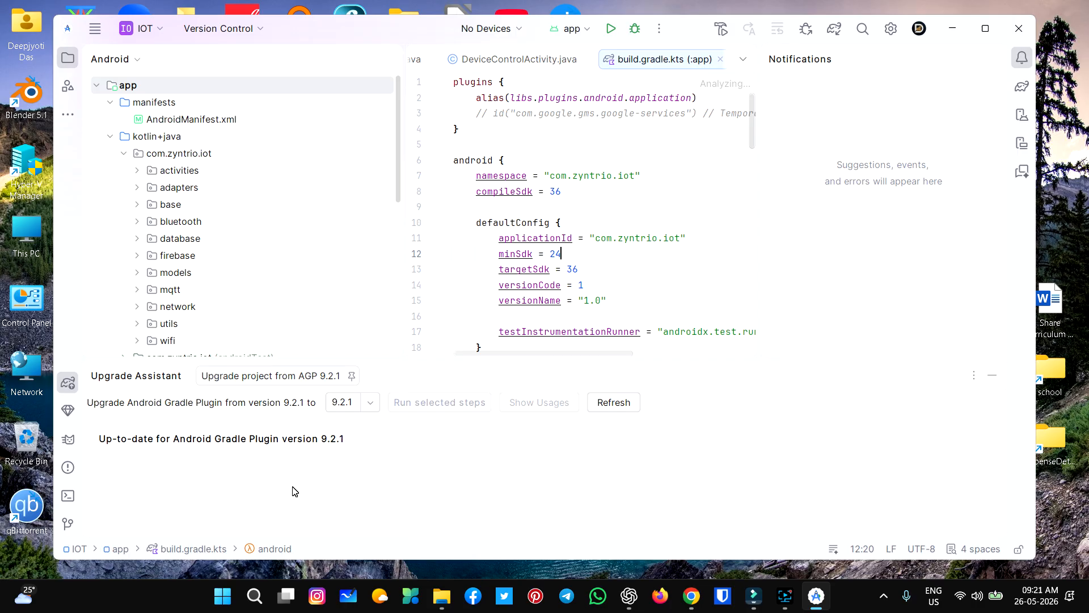
click(625, 402)
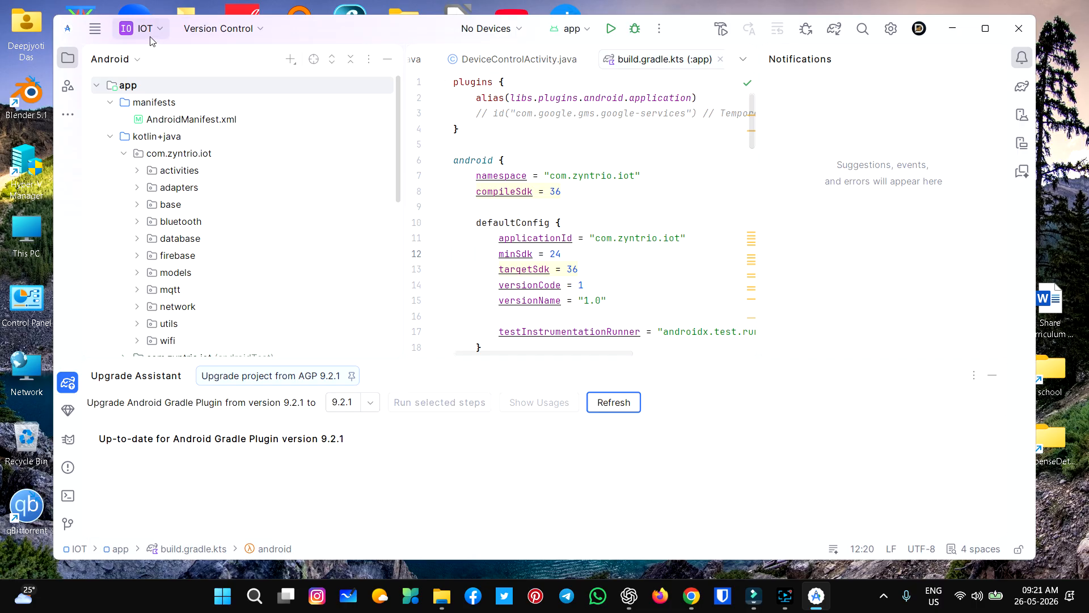
click(95, 34)
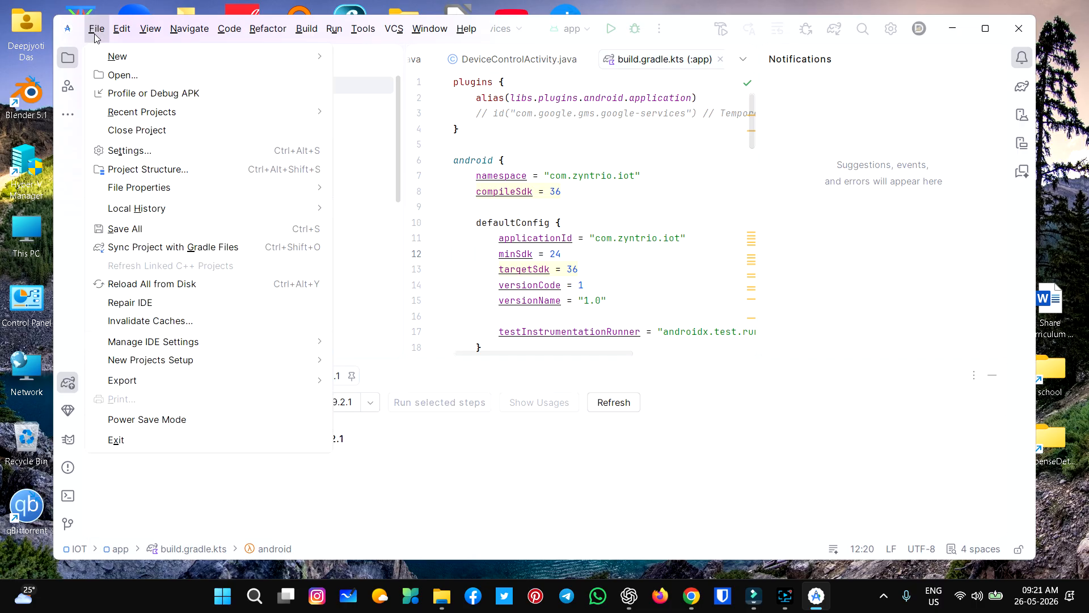
click(363, 31)
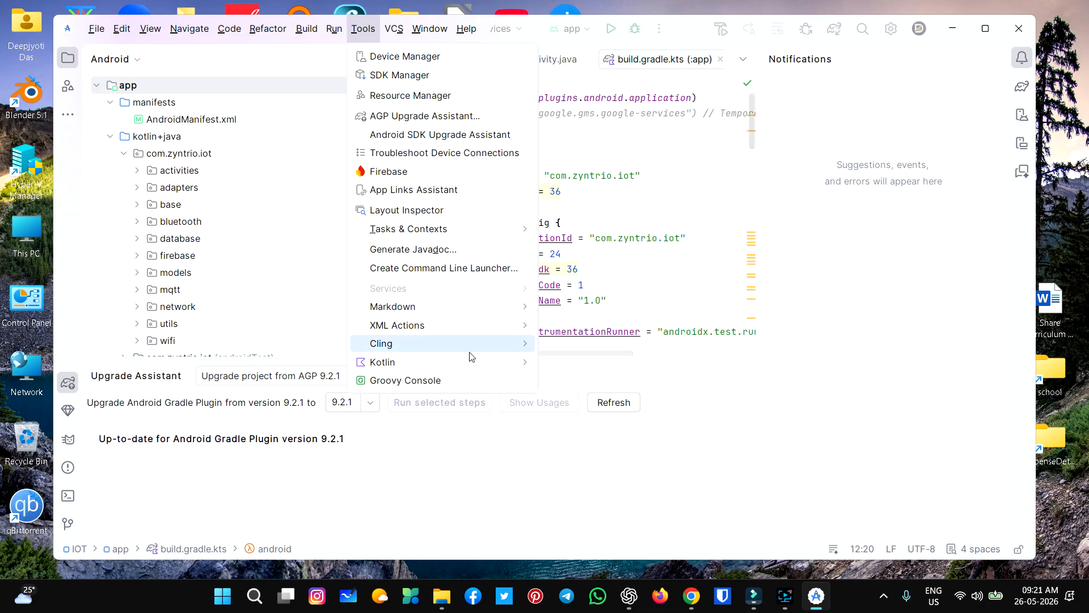
mouse_move(466, 29)
mouse_move(363, 28)
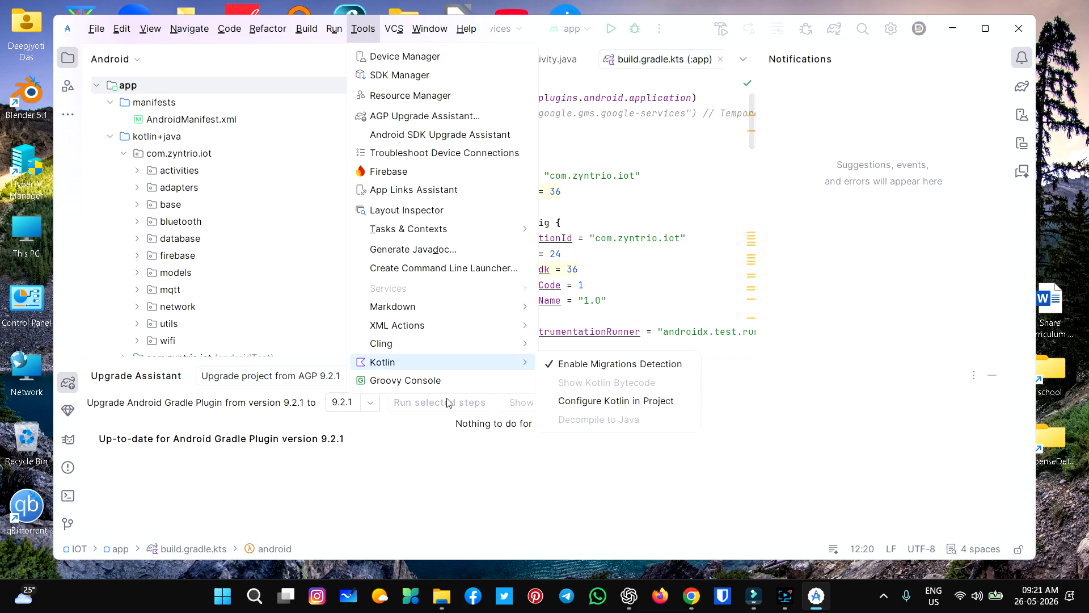
click(708, 442)
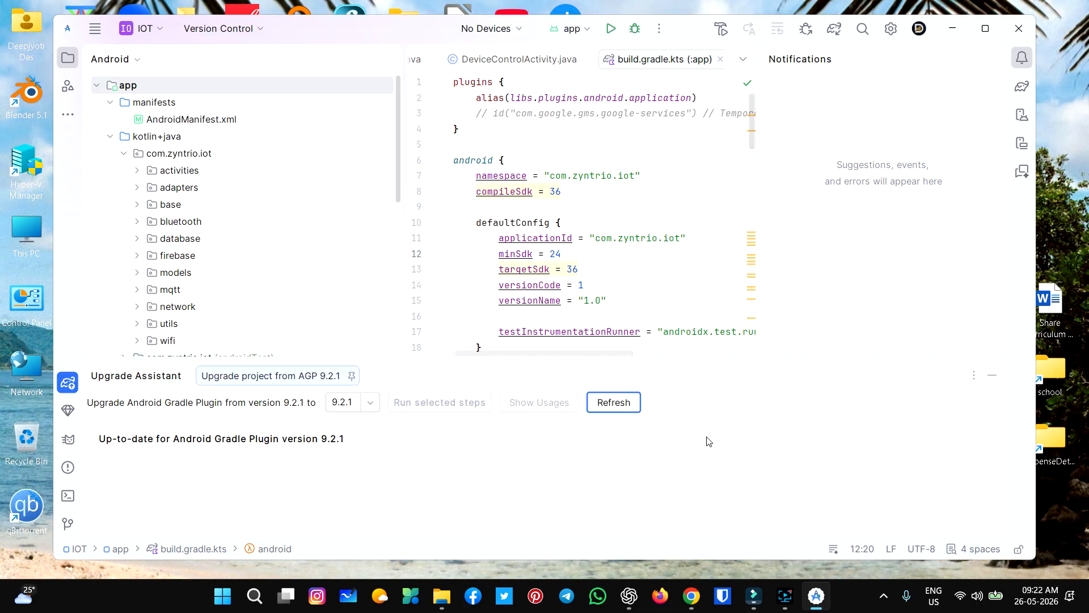
click(629, 410)
click(93, 31)
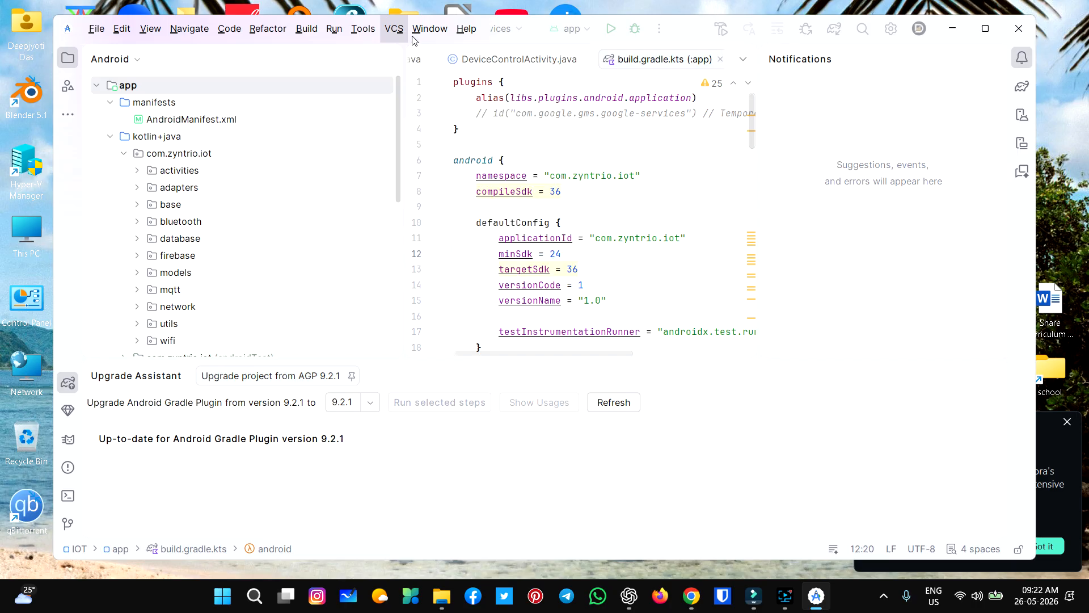
mouse_move(441, 35)
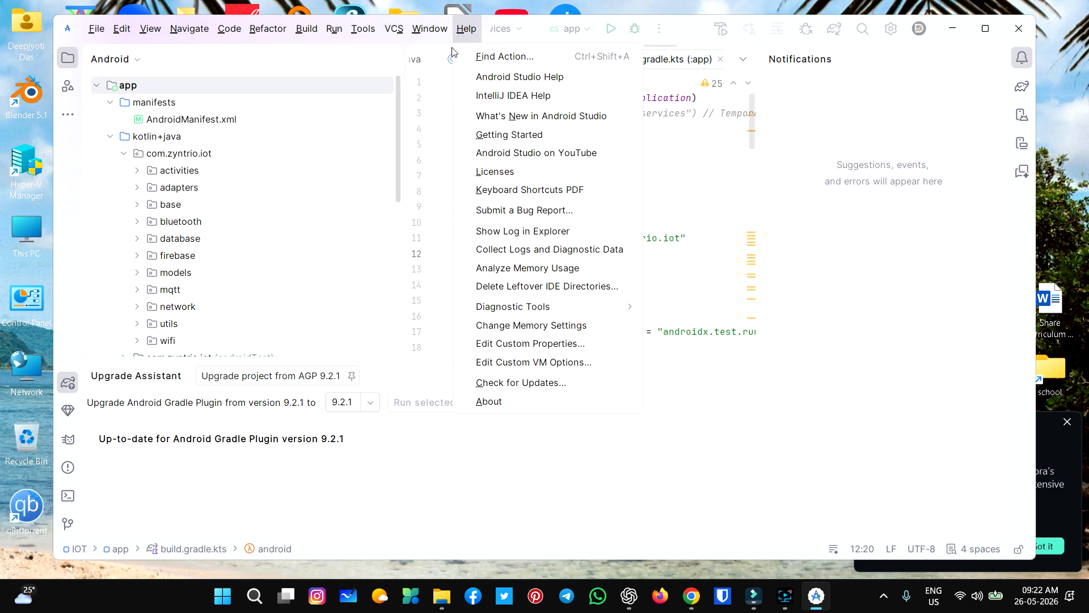
click(441, 298)
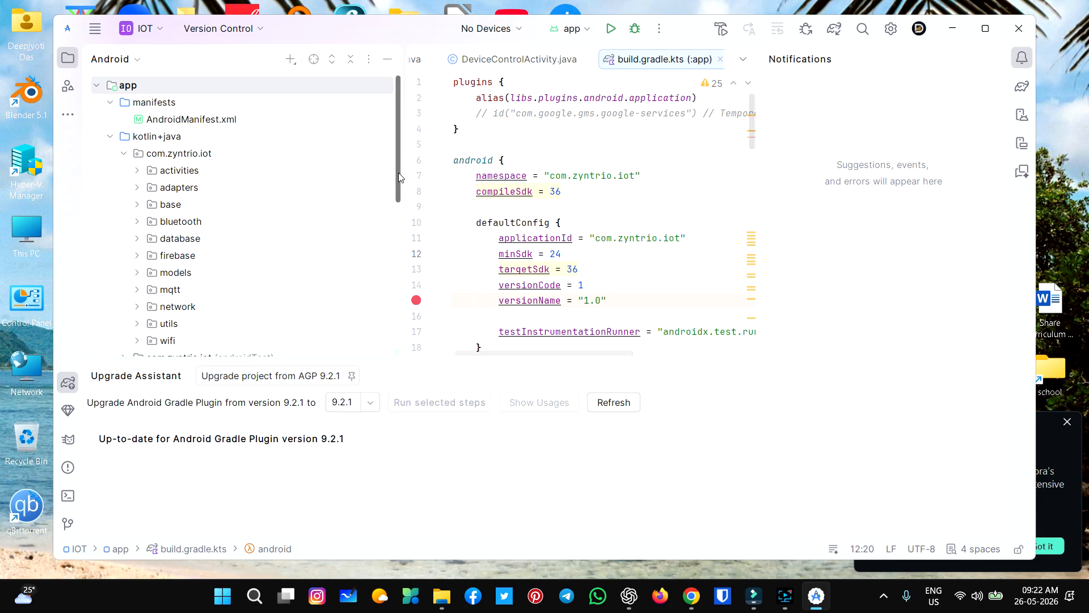
drag(399, 173, 401, 149)
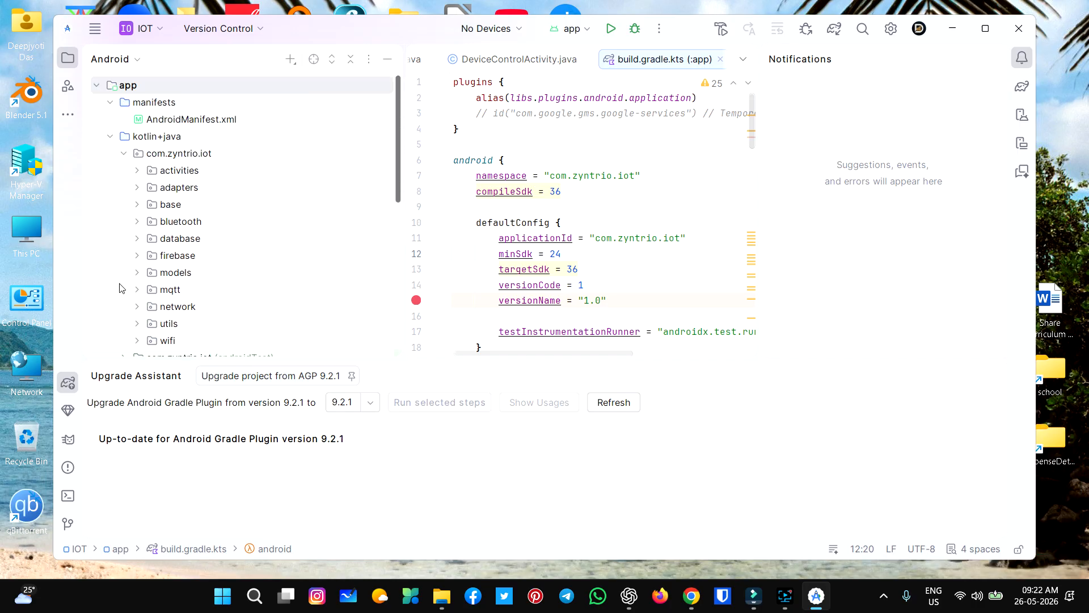
Expand the bluetooth package under com.zyntrio.iot and open the BluetoothManager class to view its code
click(141, 209)
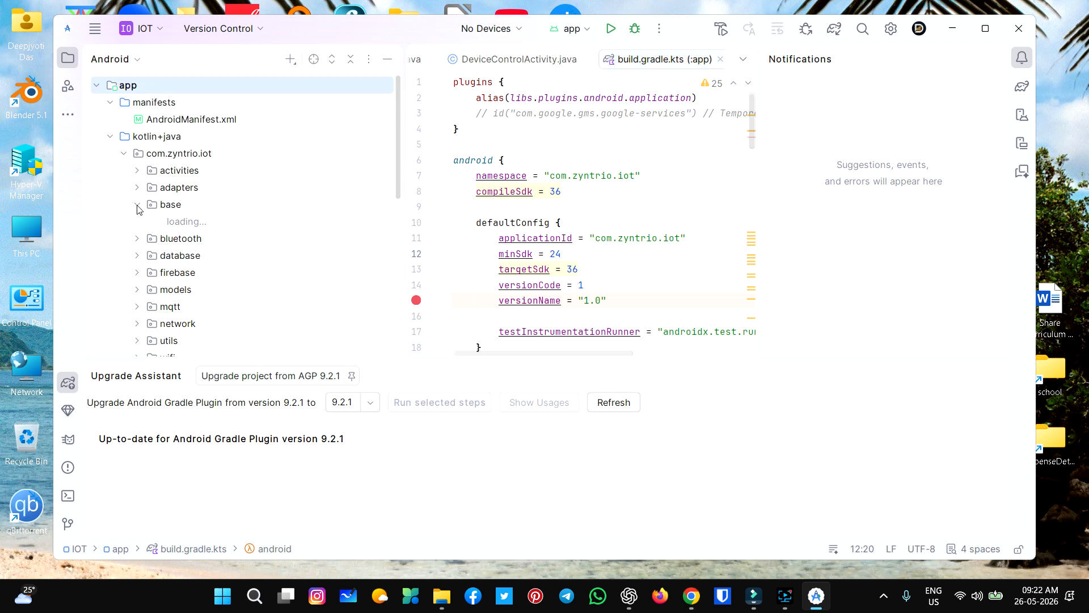
click(138, 207)
click(136, 221)
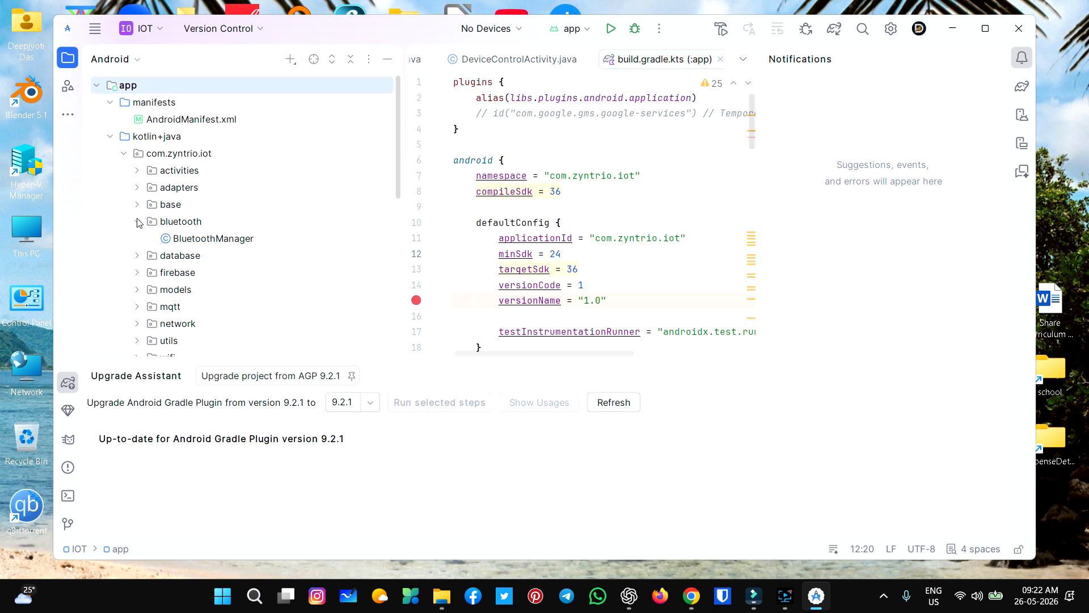
click(136, 222)
click(133, 220)
click(200, 244)
double_click(200, 245)
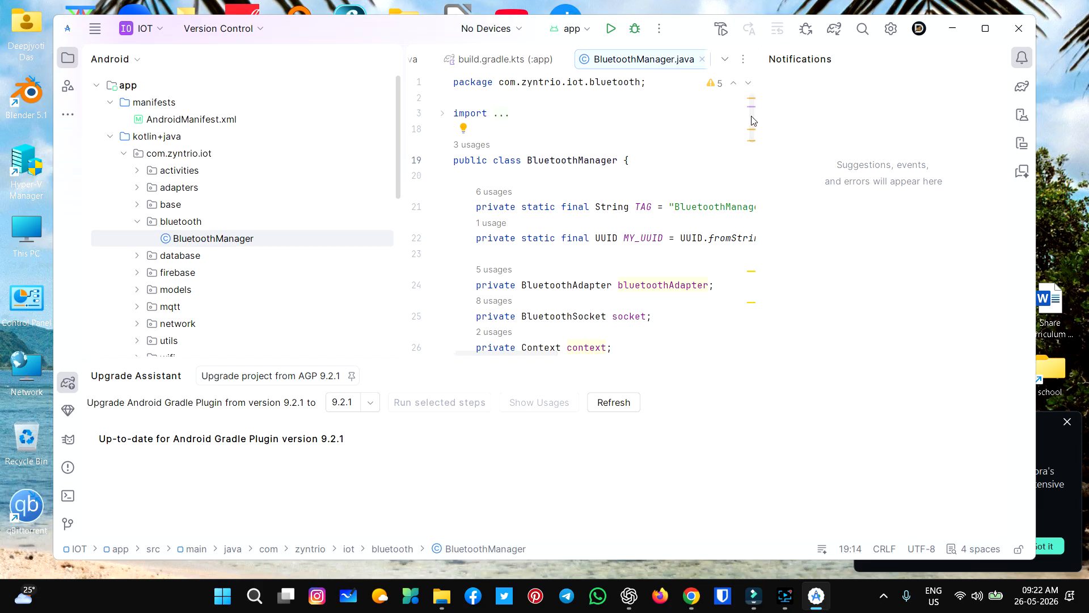
drag(752, 117, 767, 141)
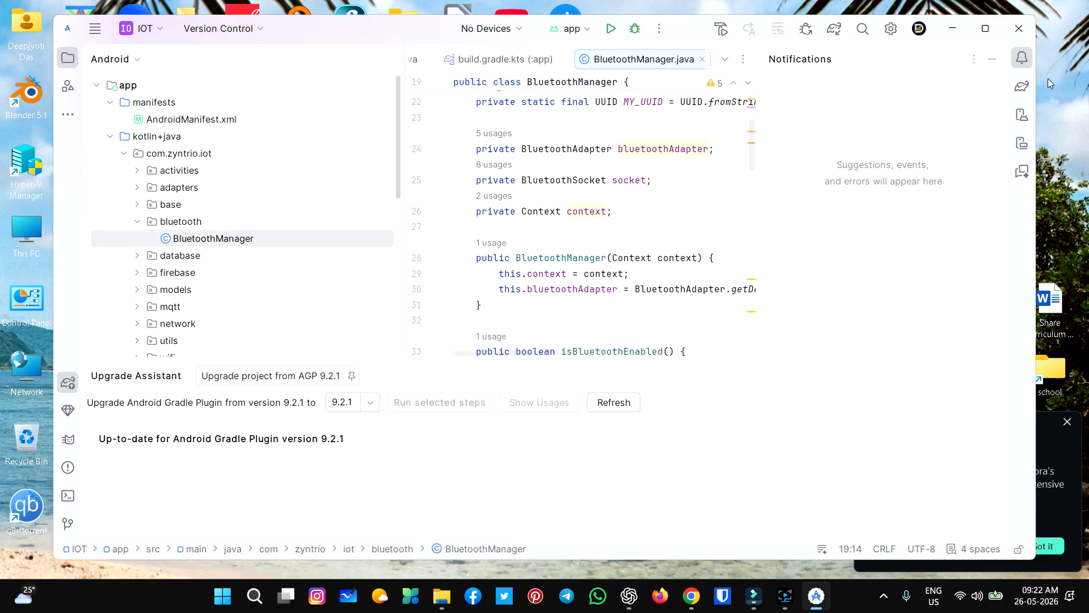
View the Gradle, Device Manager, Running Devices and Agent tool windows in turn, and return to Notifications
click(1022, 85)
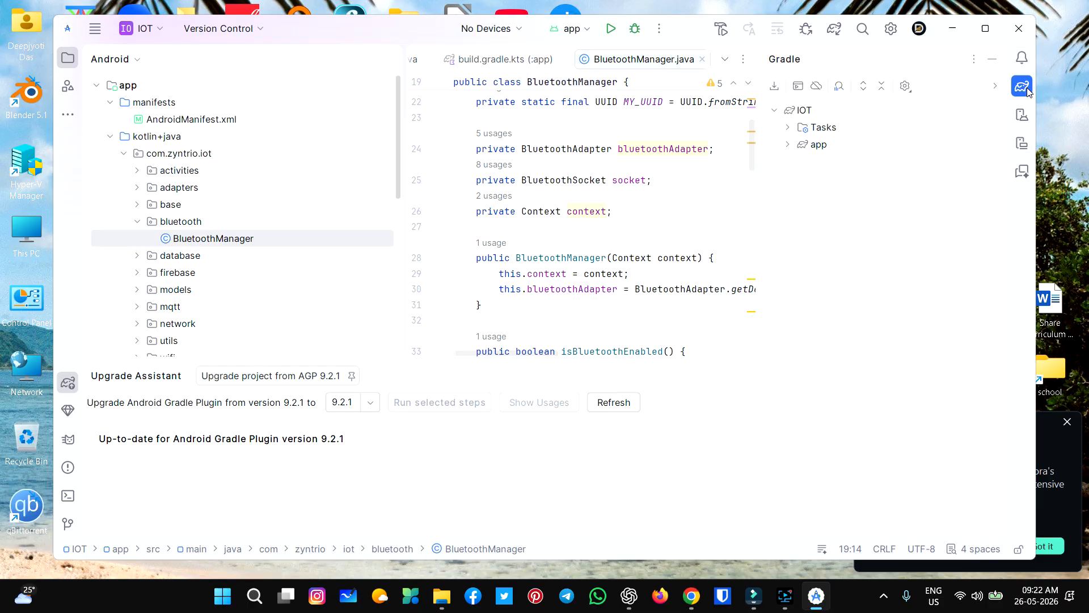
click(1021, 117)
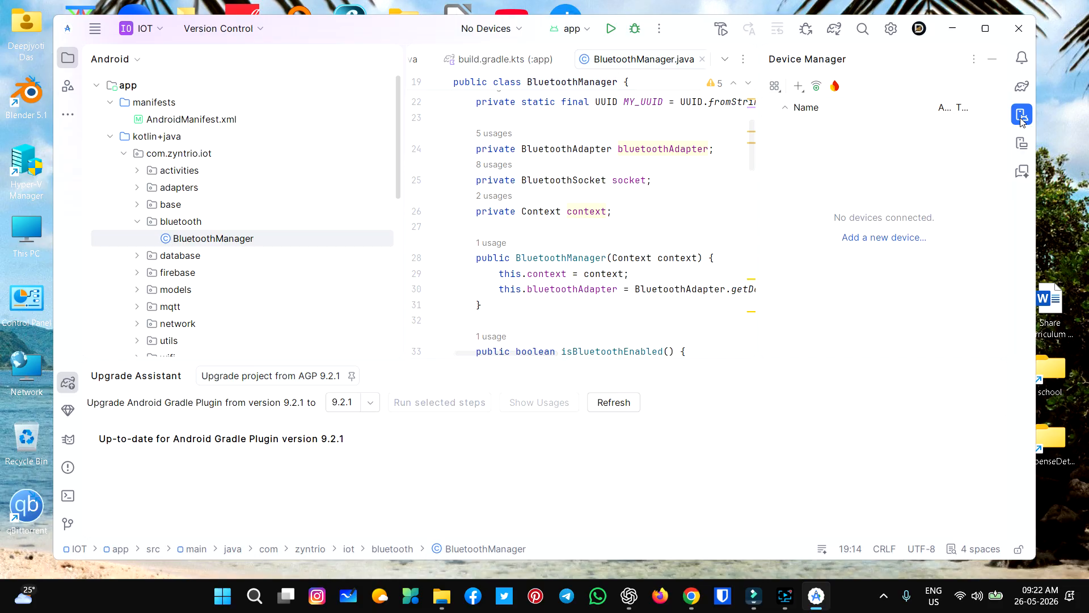
click(1021, 147)
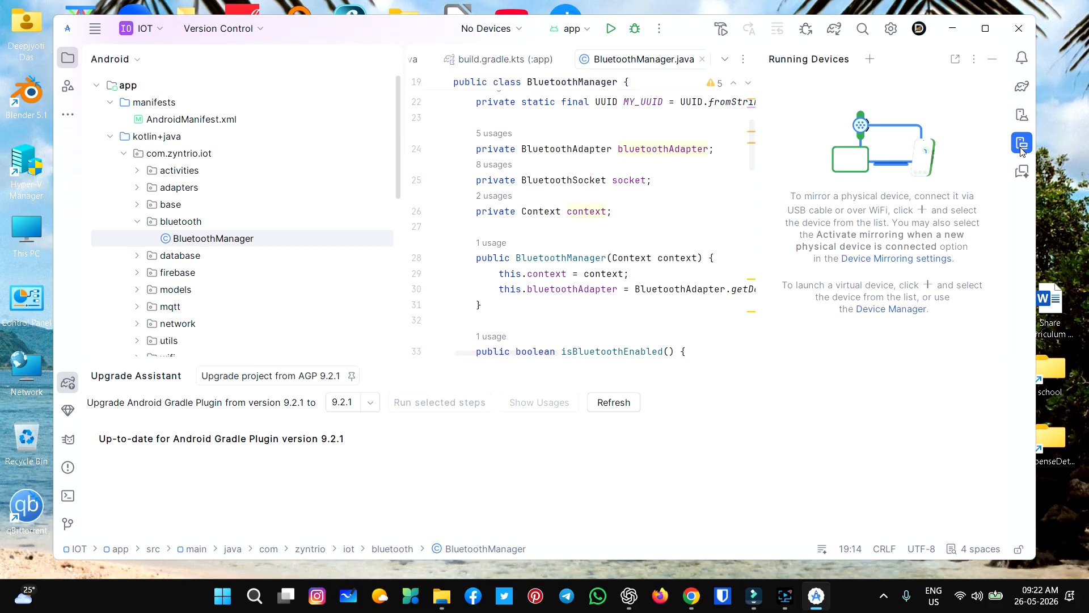
click(1022, 172)
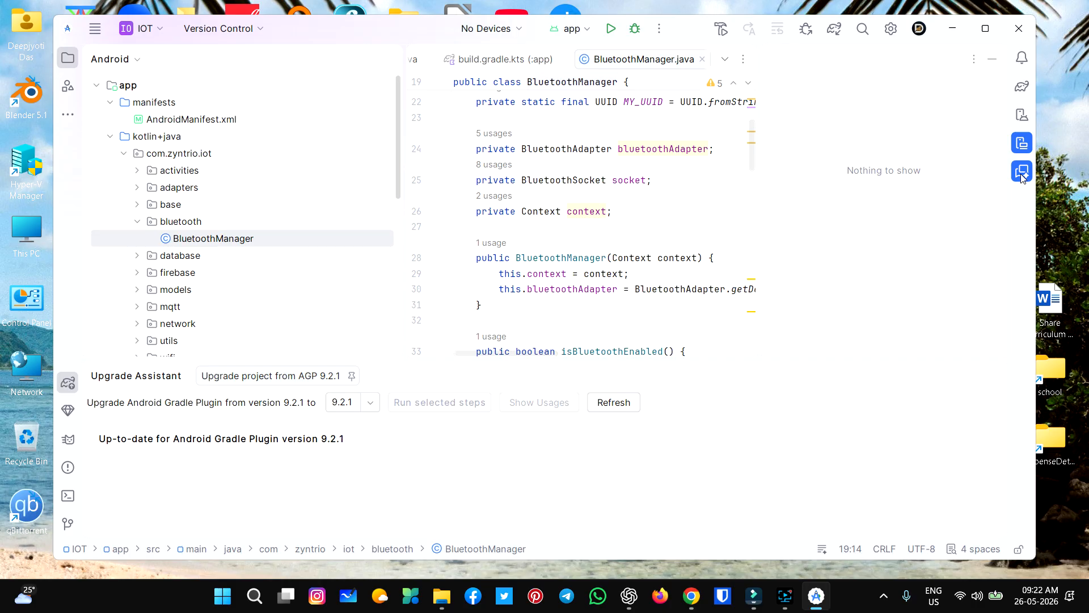
click(1020, 59)
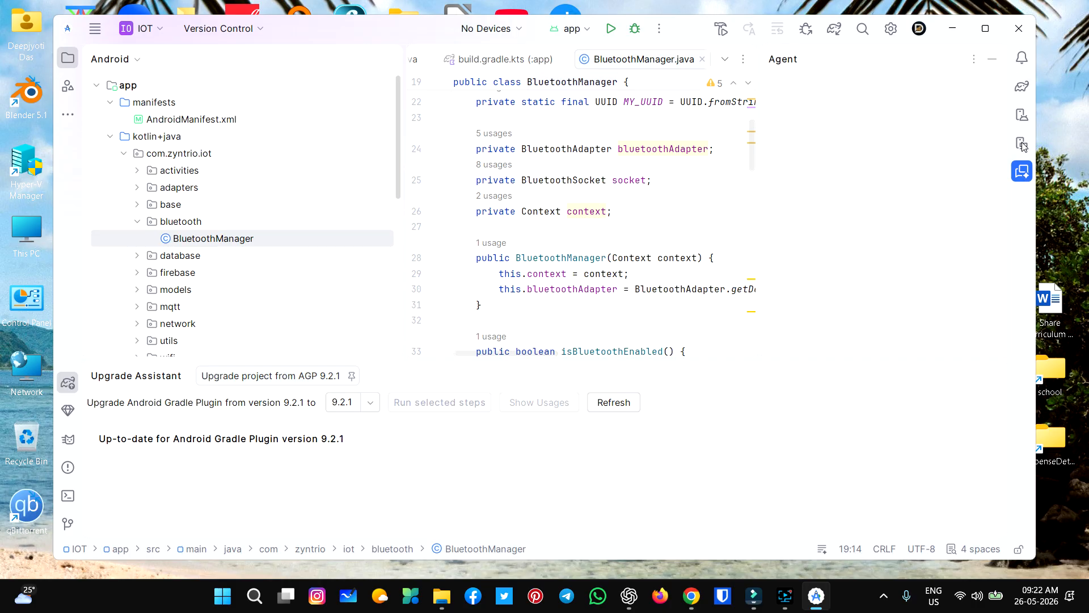
Look over the IDE settings options, the signed-in account's details and the app run configuration choices without changing anything
click(895, 32)
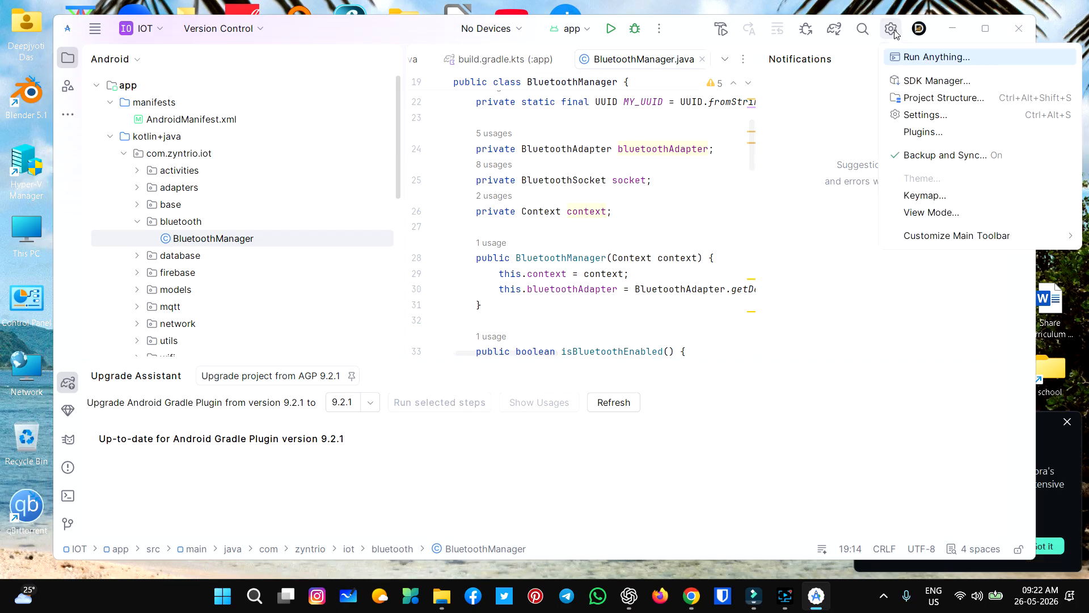
click(916, 36)
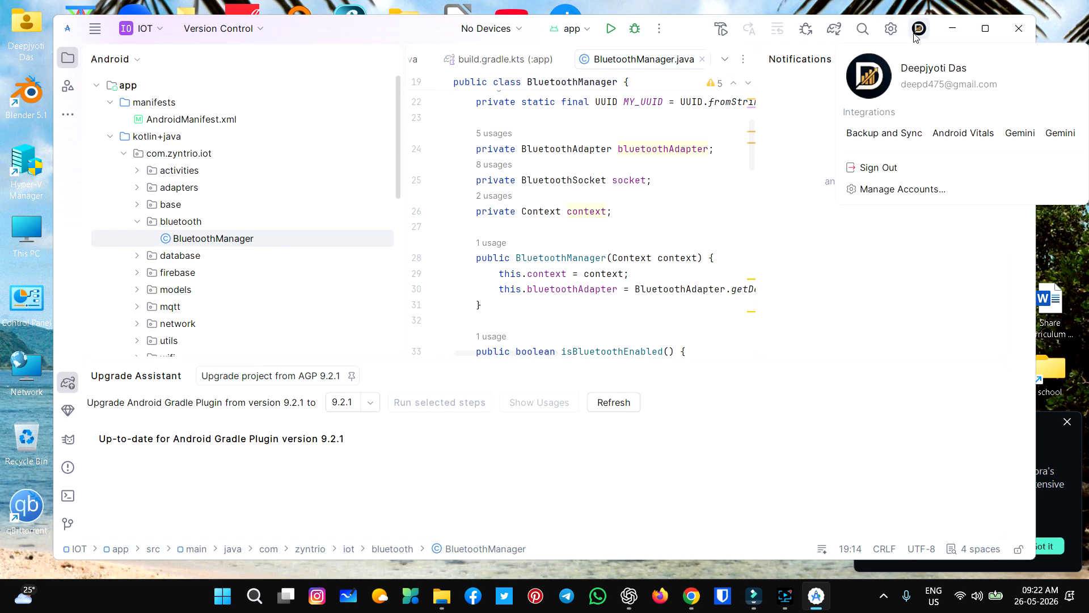
click(916, 37)
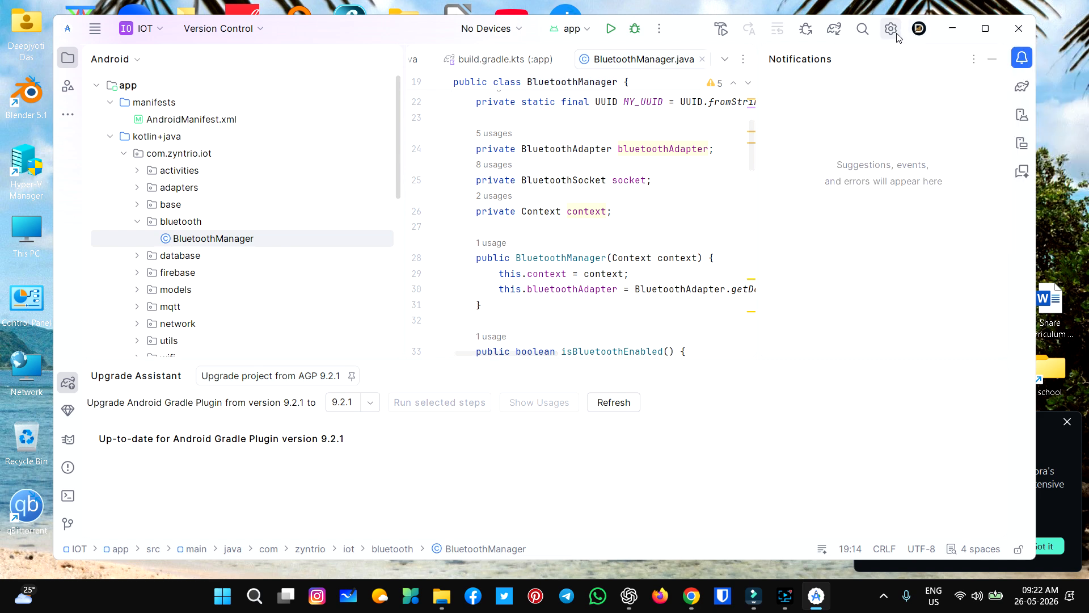
click(896, 34)
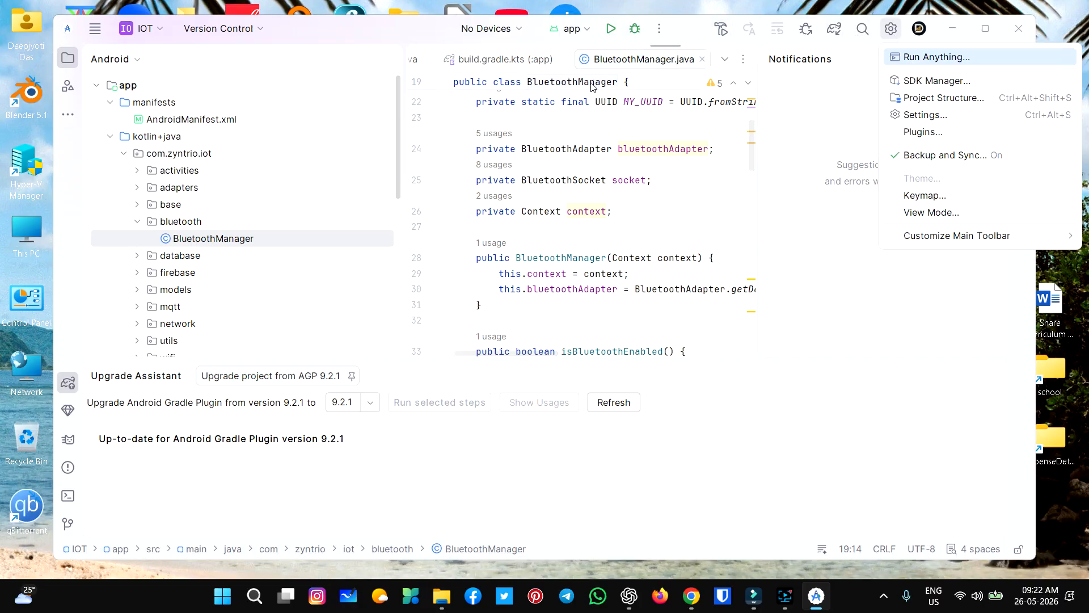
click(590, 32)
click(589, 31)
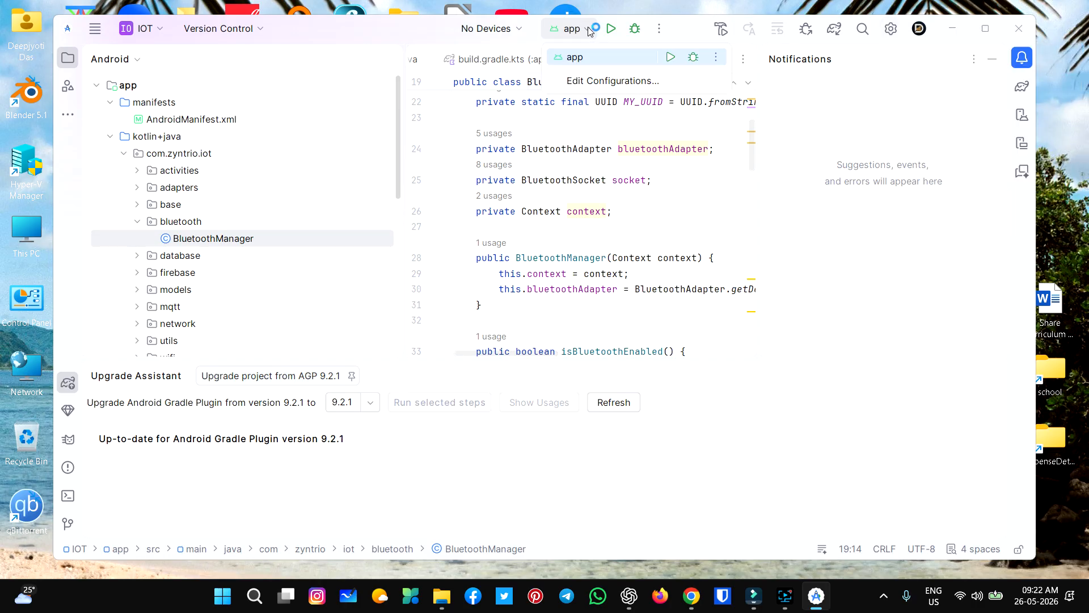
click(607, 212)
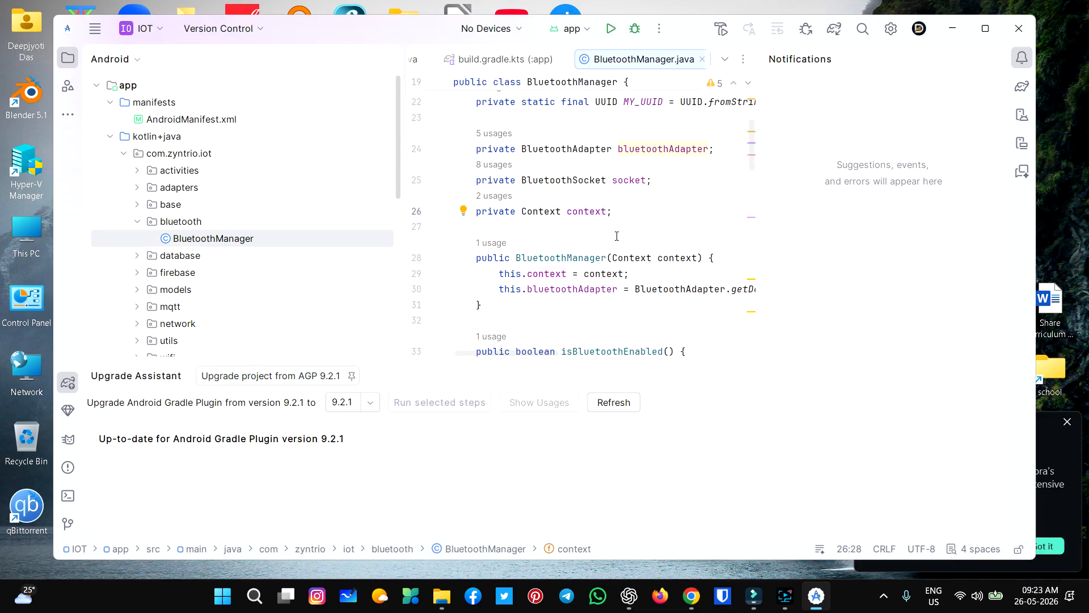
click(649, 208)
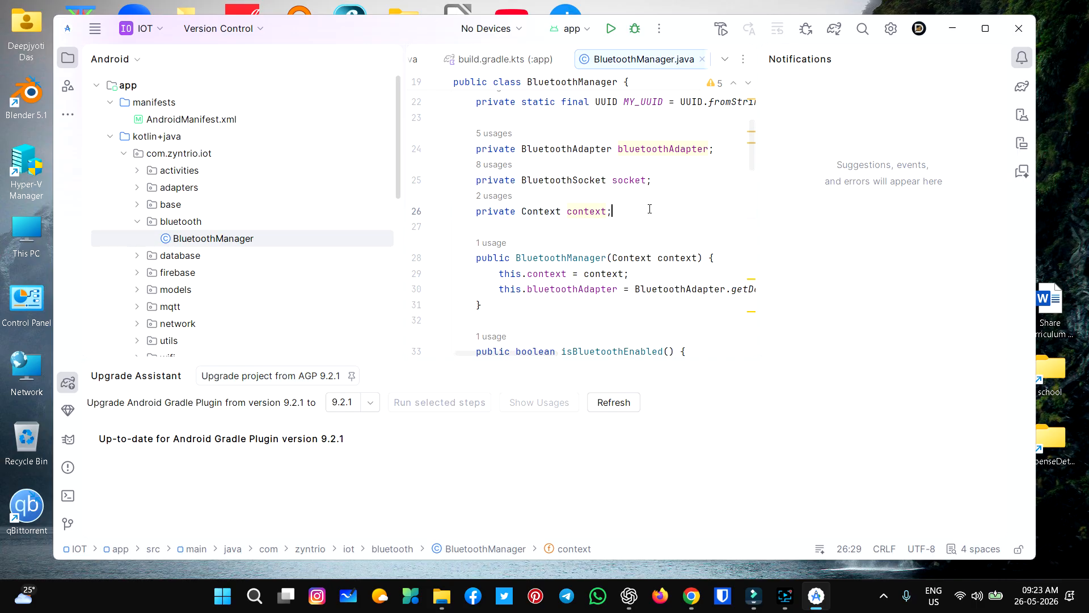
mouse_move(751, 147)
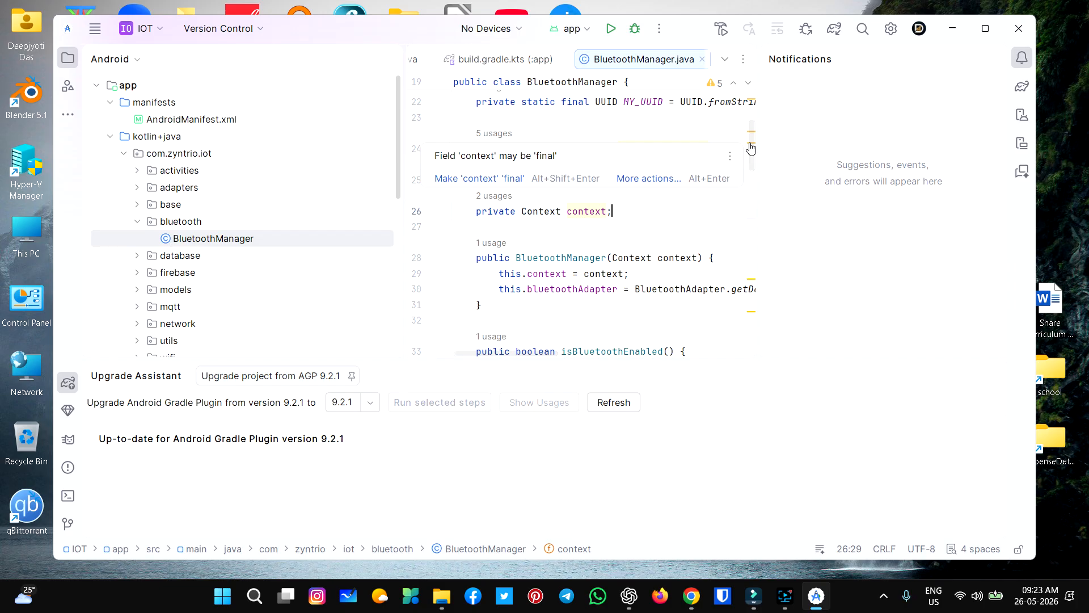
drag(752, 148, 752, 115)
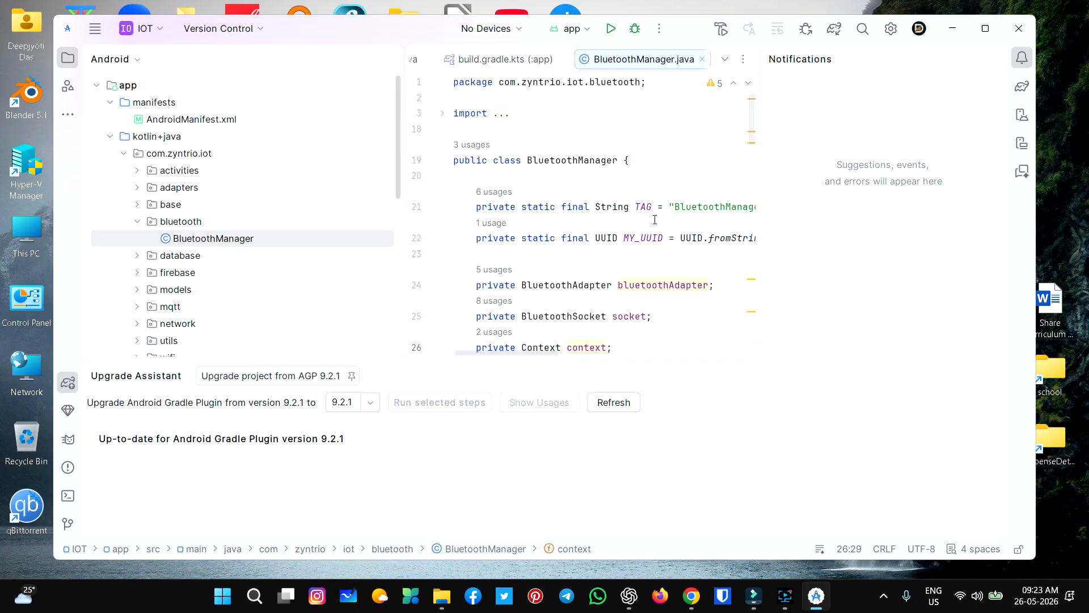
click(785, 596)
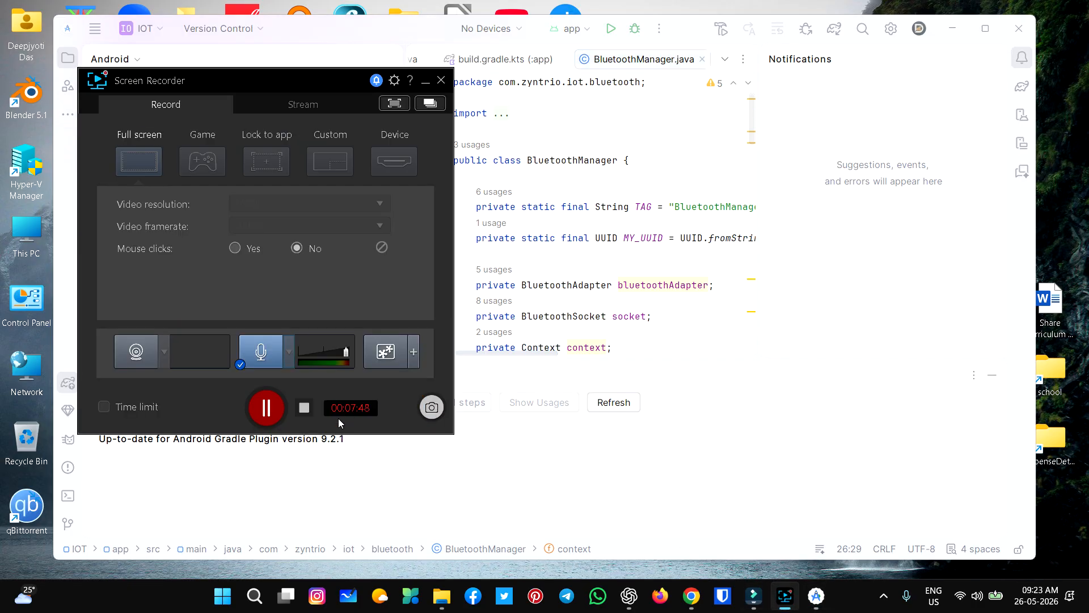